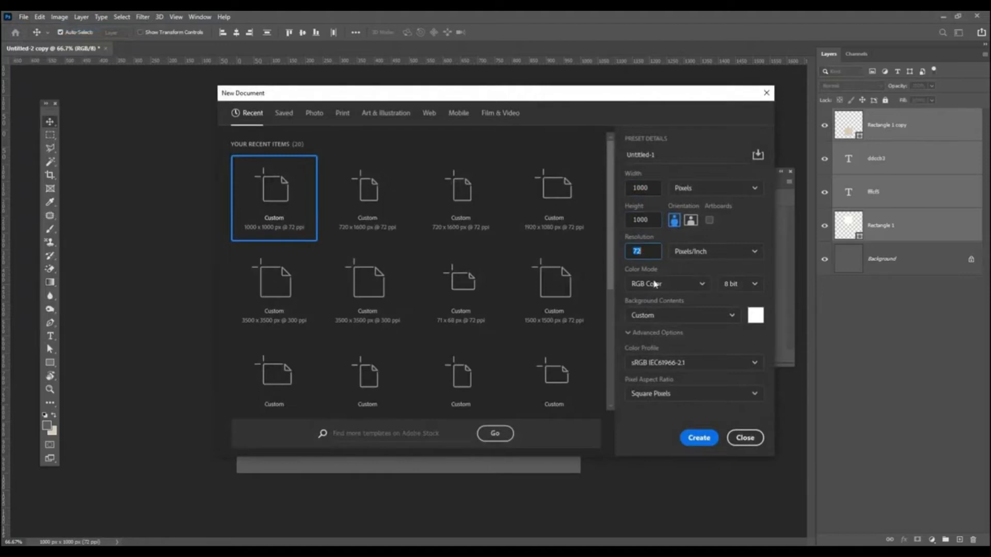
Step: Create a 1000×1000 px document and sample the fffcf5 cream and ddccb3 tan swatch colours
click(700, 438)
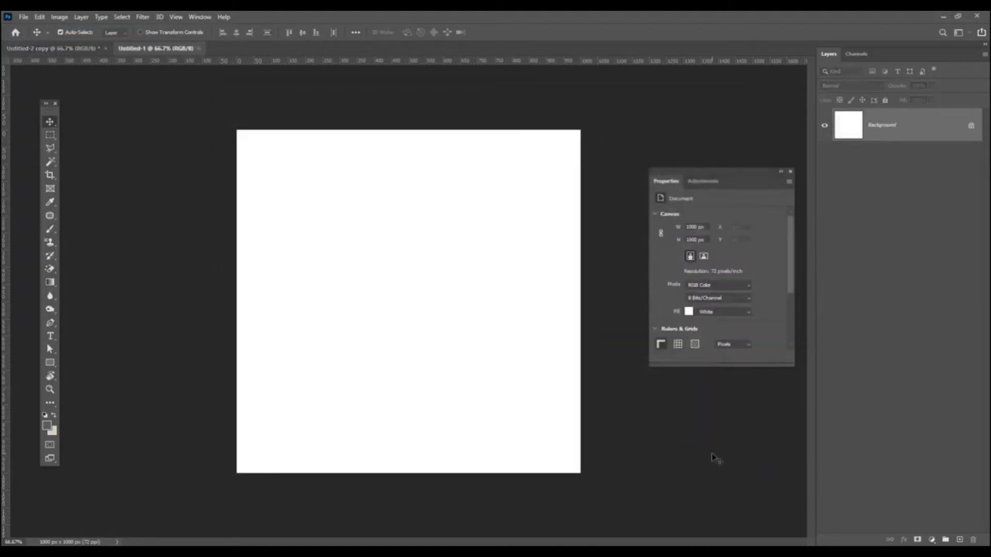
click(64, 49)
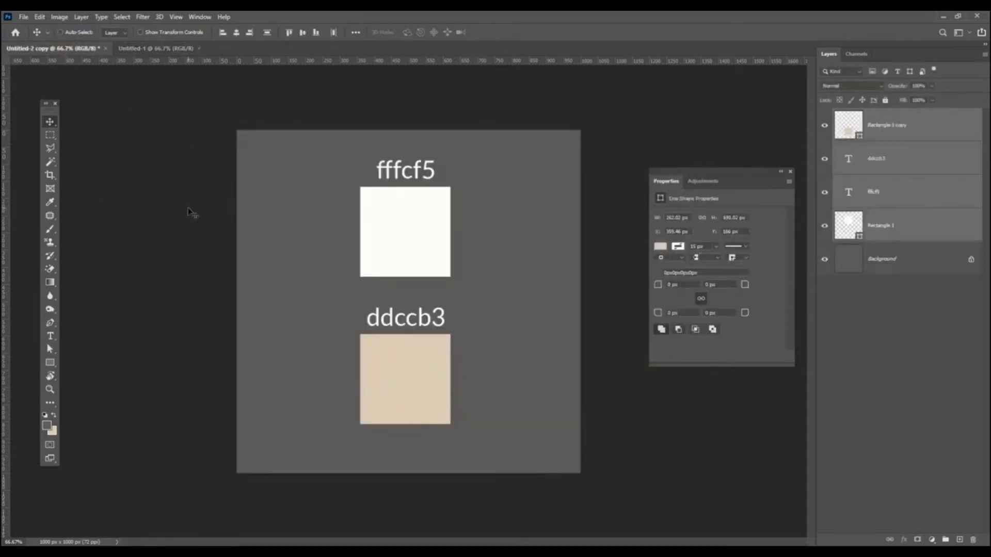
click(49, 205)
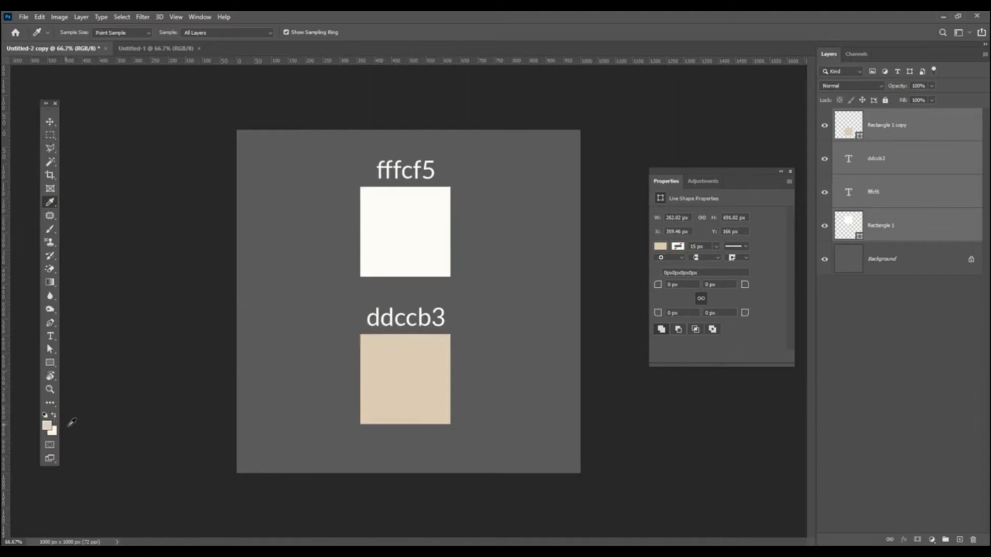
Step: Add Layer 1 to Untitled-1 and fill it with a vertical cream-to-tan linear gradient, cream at top
click(48, 285)
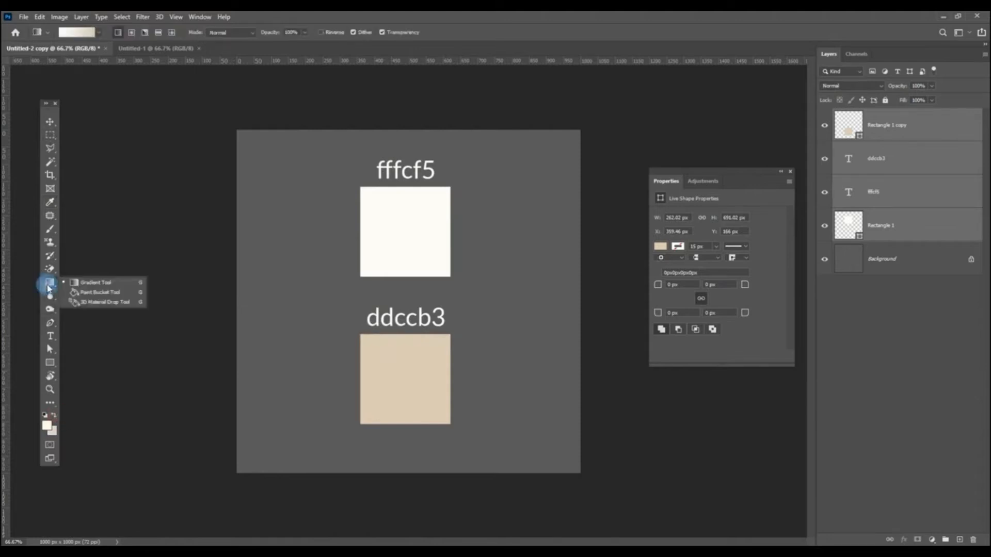
click(85, 282)
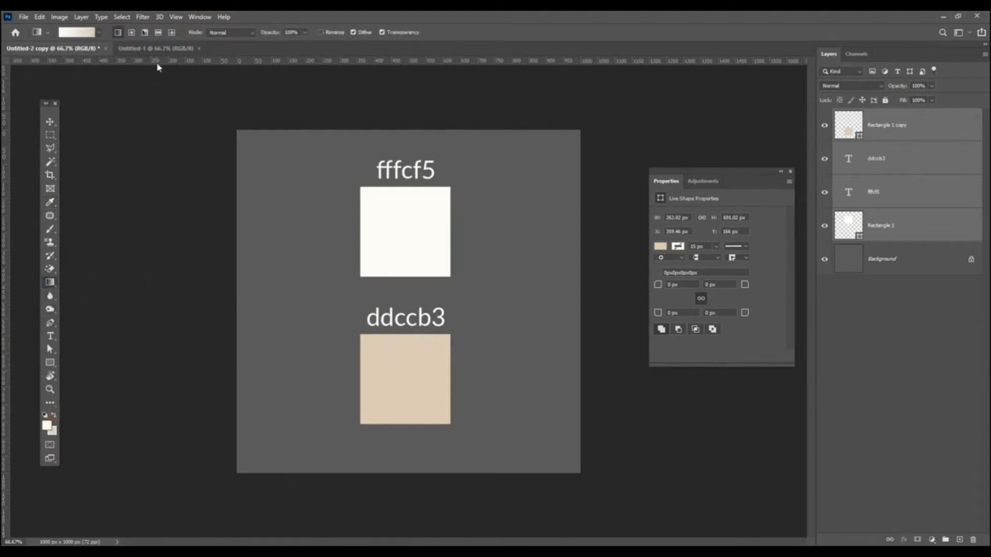
click(155, 48)
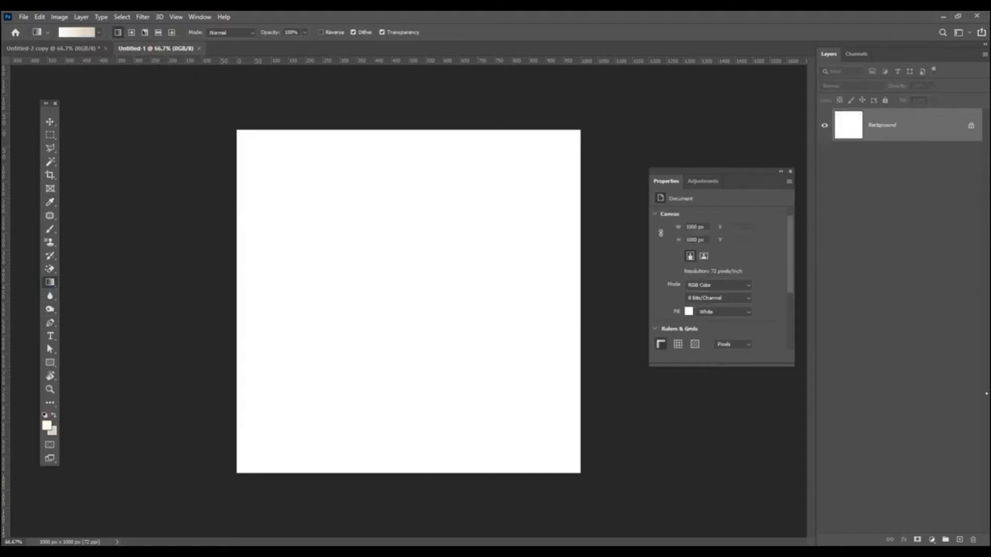
click(960, 540)
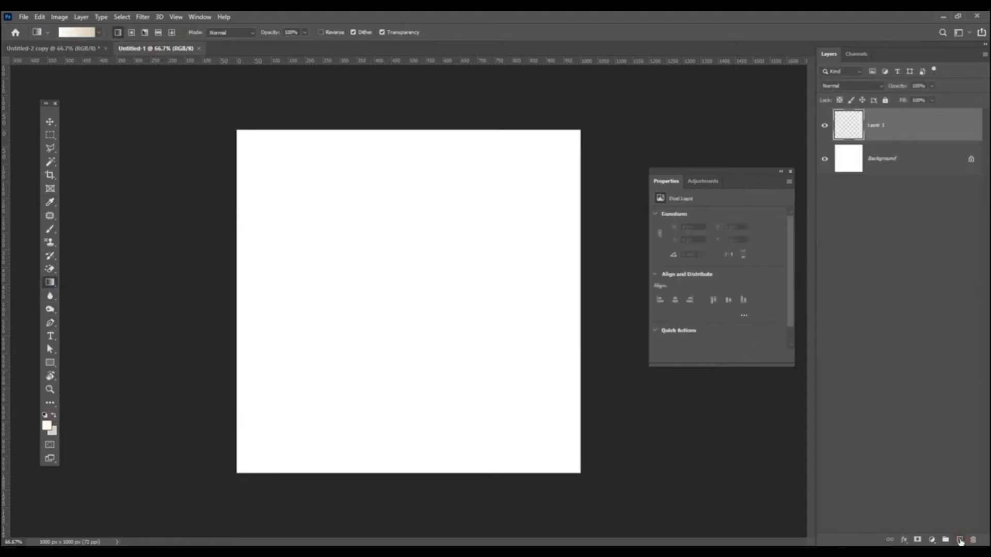
drag(369, 463, 343, 285)
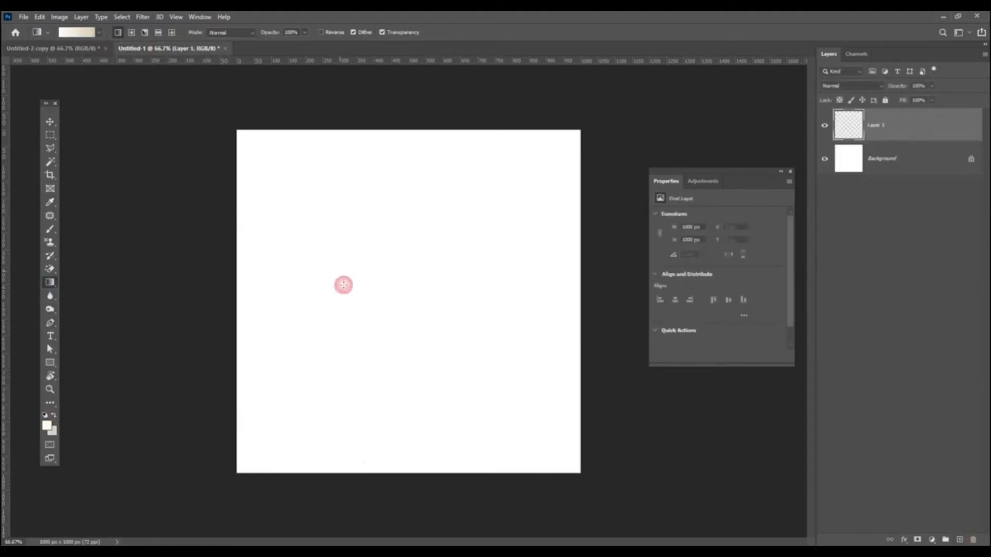
drag(373, 317, 394, 429)
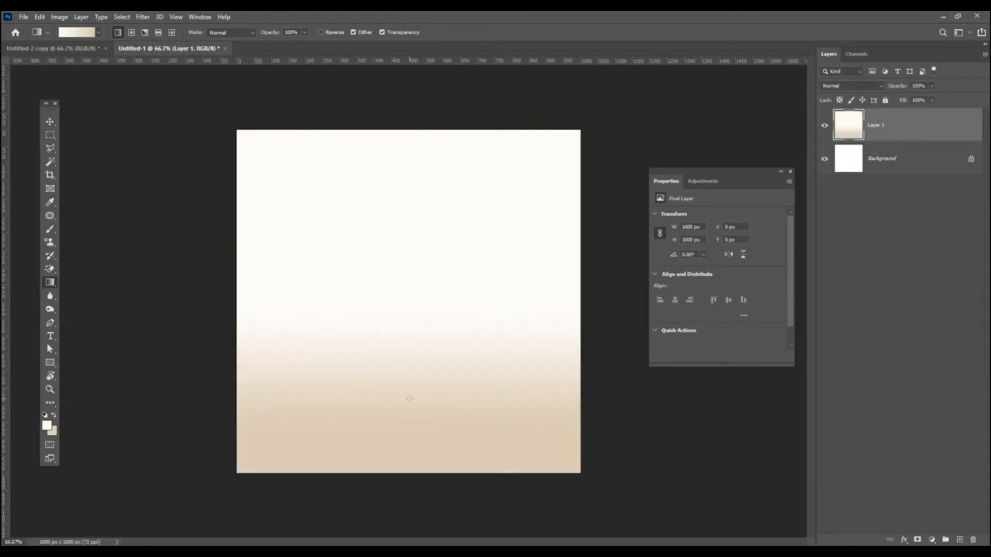
drag(404, 281, 403, 409)
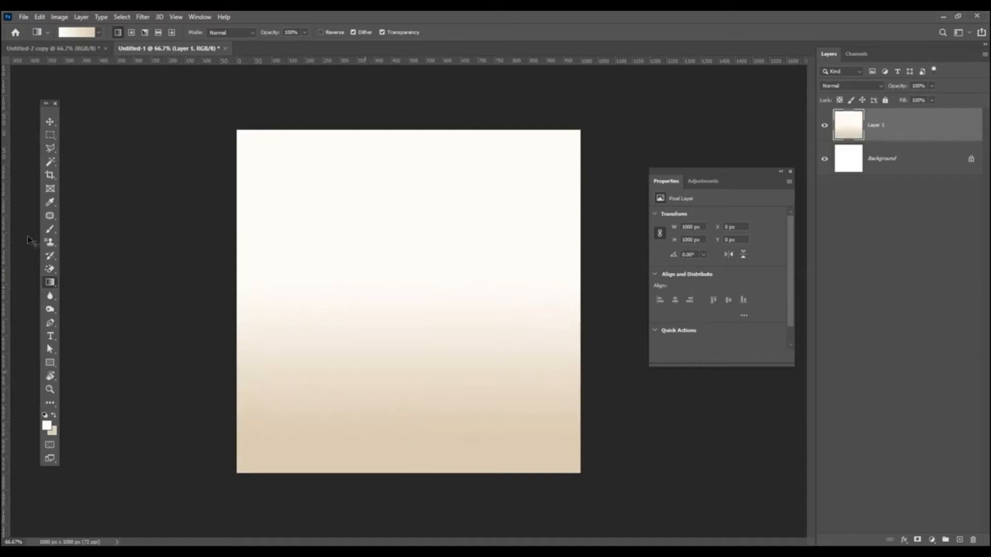
Step: Paint a soft tan brush stroke across the lower canvas to raise the tan area
click(50, 230)
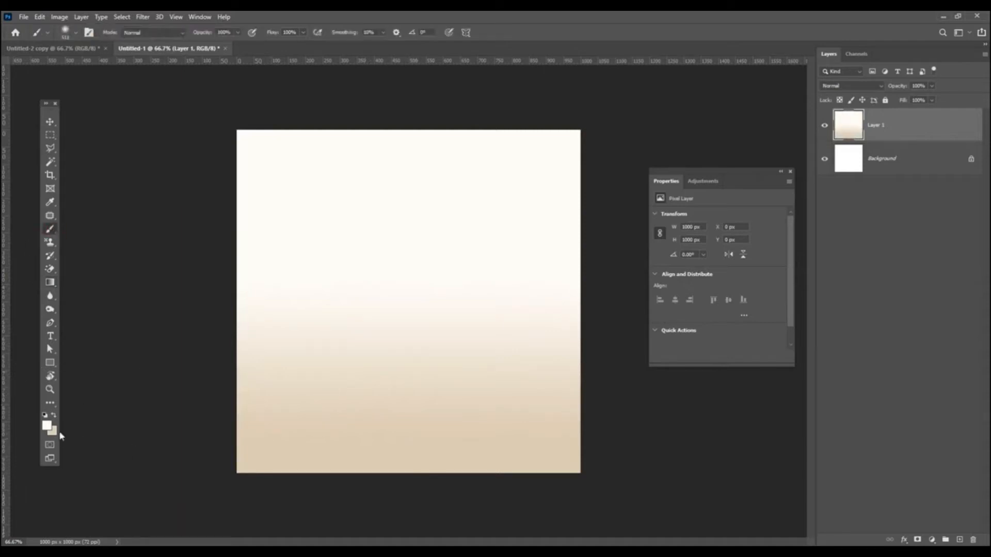
click(55, 415)
mouse_move(597, 420)
mouse_down()
mouse_move(372, 389)
mouse_move(266, 394)
mouse_up()
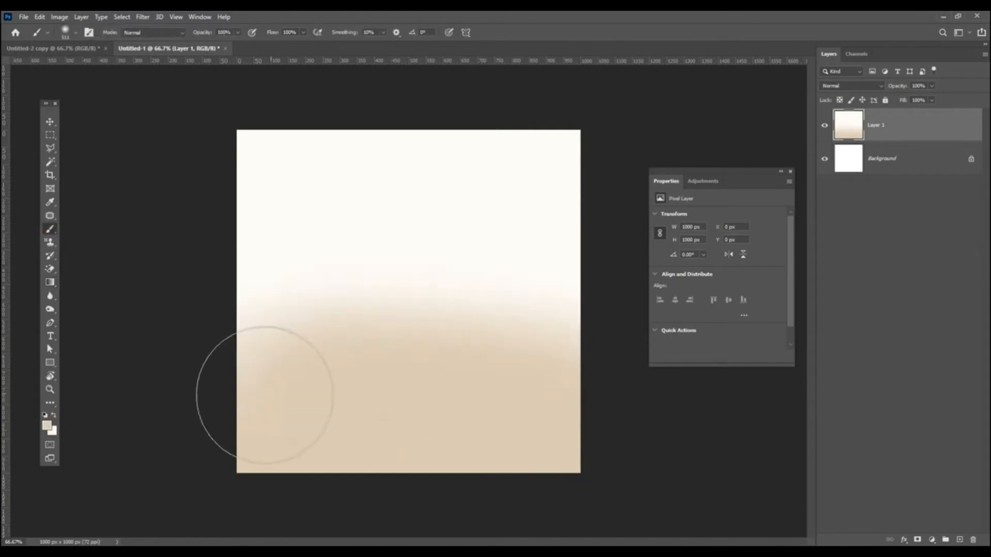
Step: Switch to the Move tool and bring up the Open dialog on the Eid-13 PNG folder
click(50, 123)
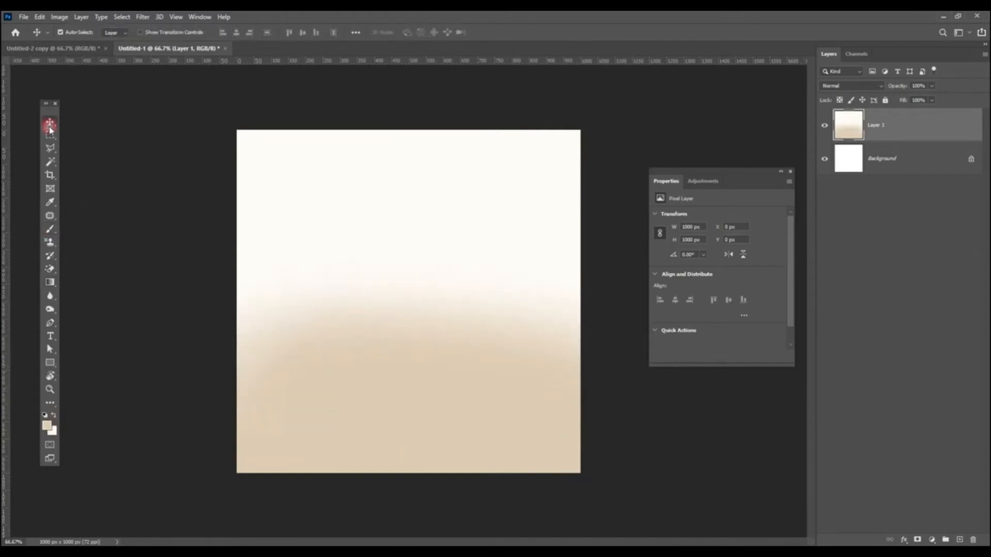
click(25, 20)
click(31, 38)
Step: Open 4.png and drag the black mosque silhouette into the card as Layer 2
click(285, 113)
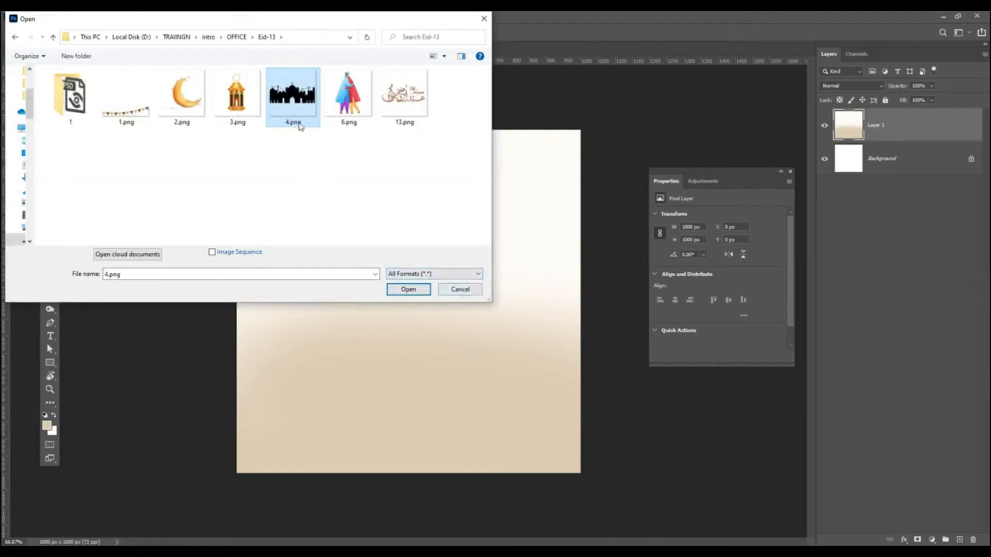
double_click(292, 106)
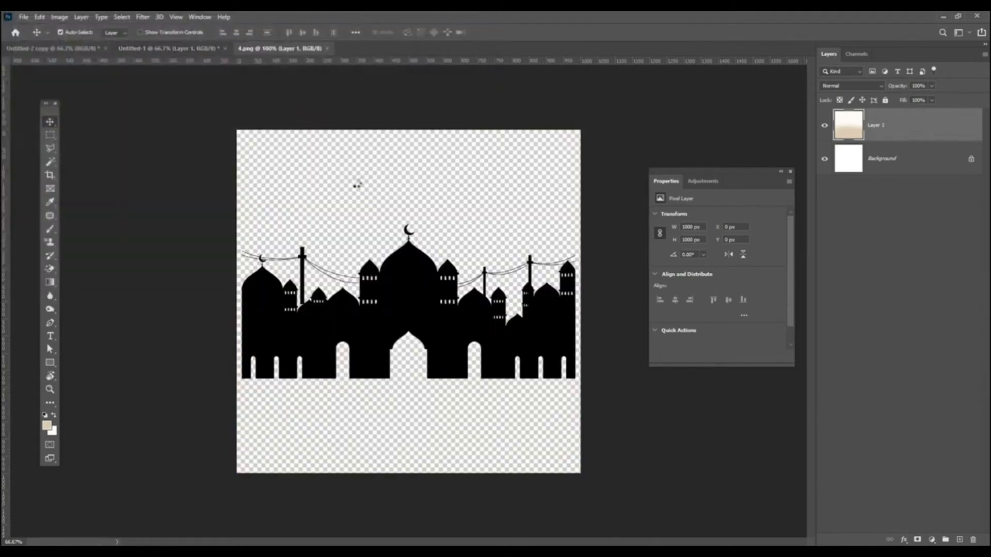
drag(420, 265, 409, 318)
Step: Free-transform the mosque silhouette so it stretches across the full canvas width
key(ctrl+t)
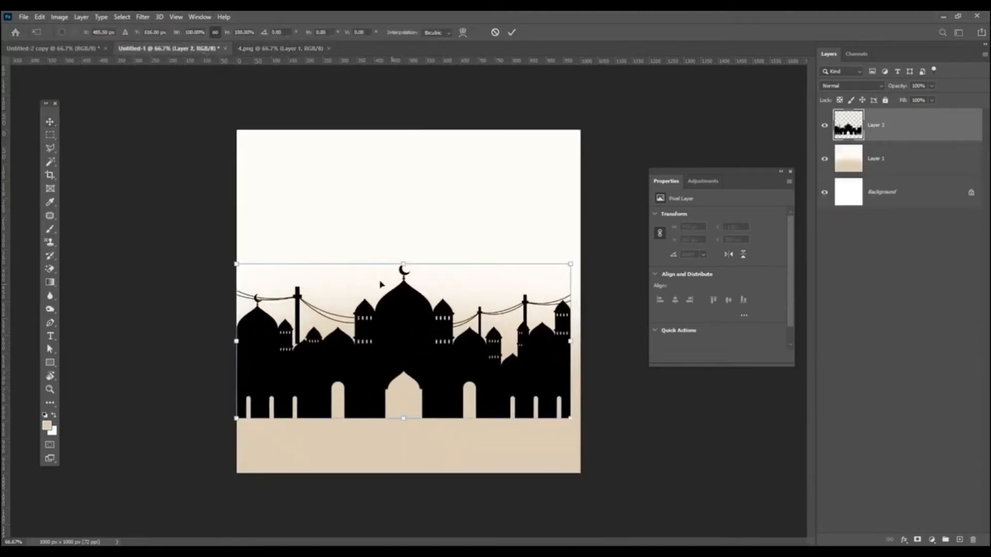
key(Return)
click(40, 17)
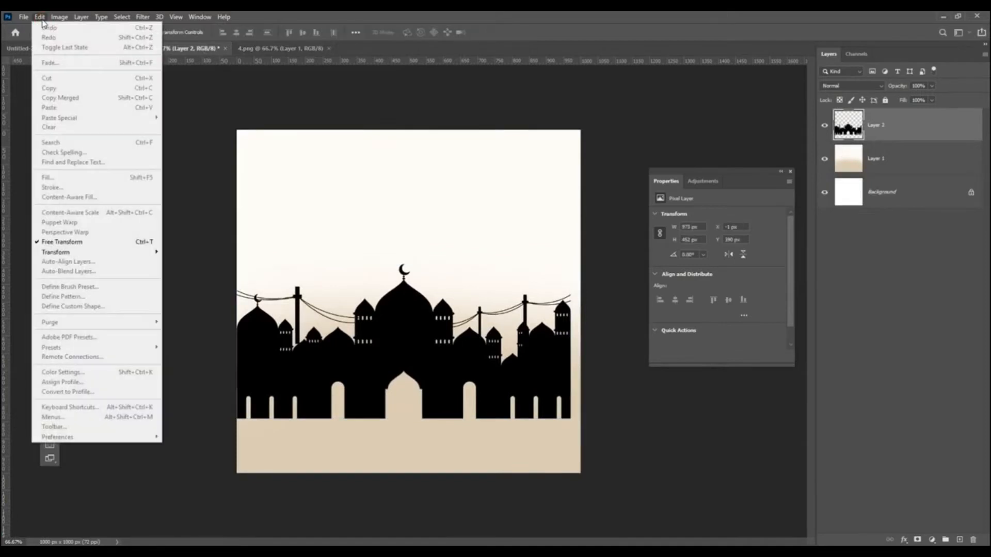
click(153, 242)
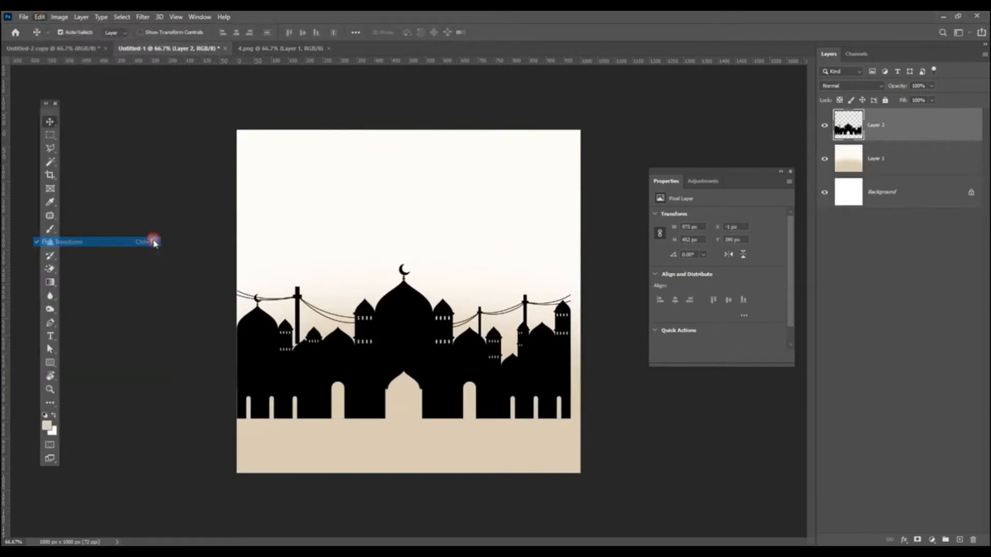
drag(571, 265, 584, 257)
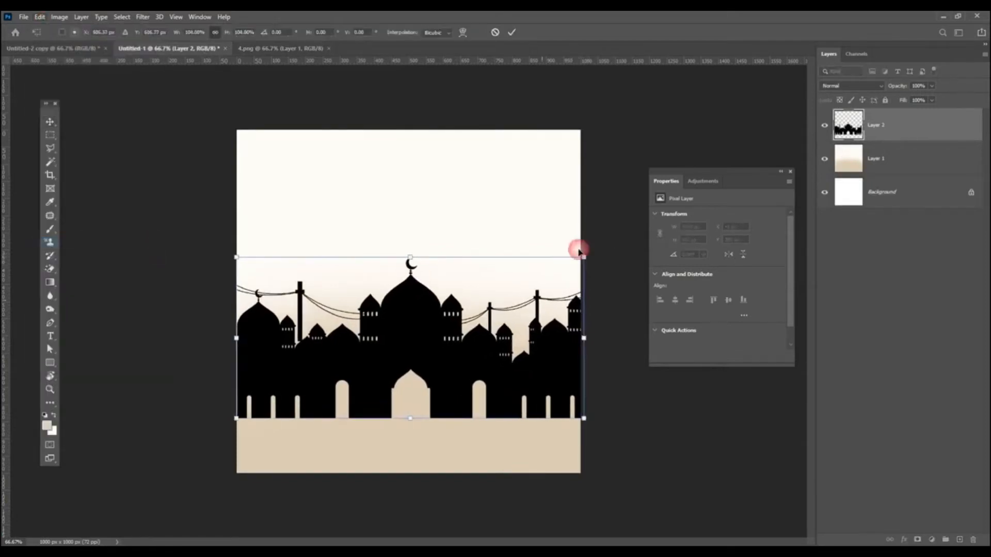
double_click(332, 309)
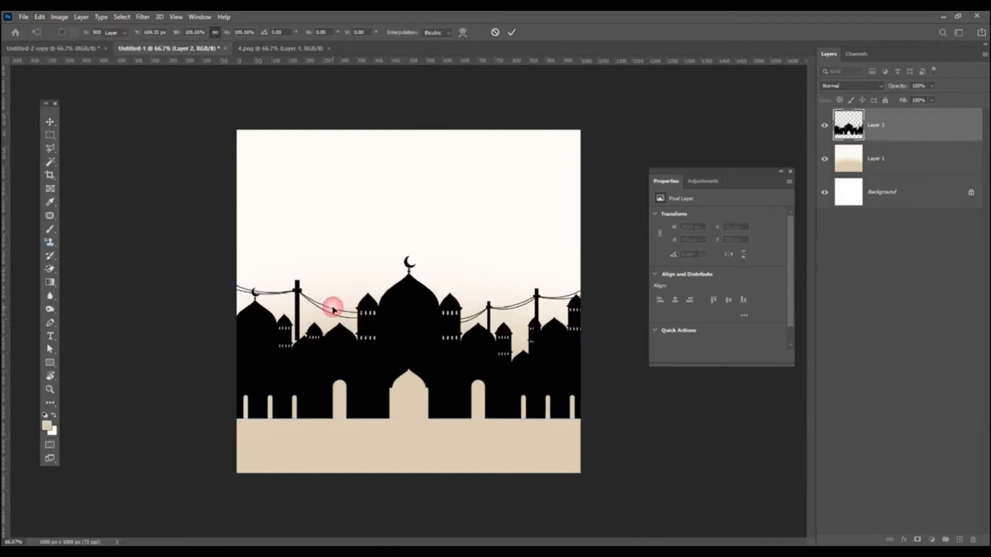
click(60, 17)
Step: Colorize the mosque light tan-brown with Hue 36, Saturation 25, Lightness +54
mouse_move(80, 45)
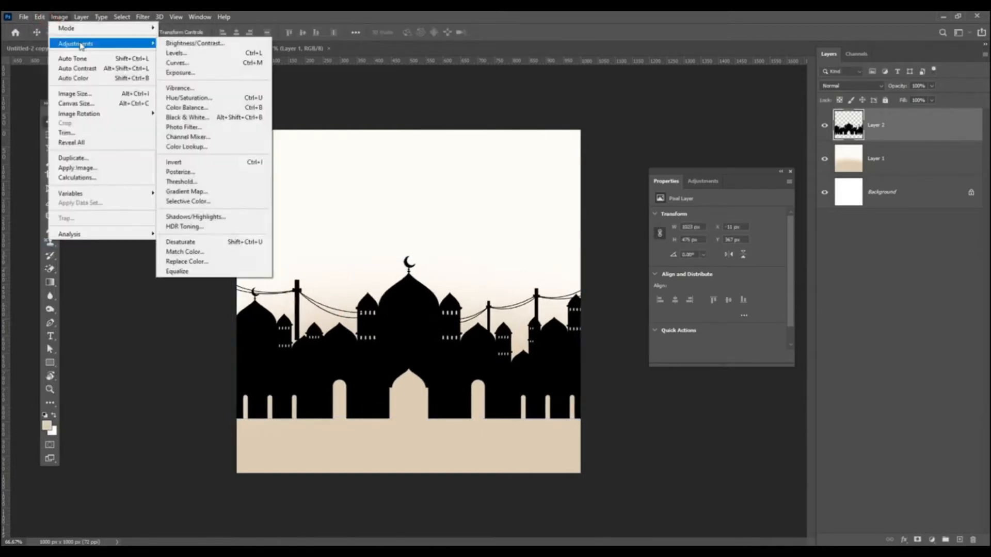
click(210, 99)
click(857, 448)
drag(752, 443, 775, 445)
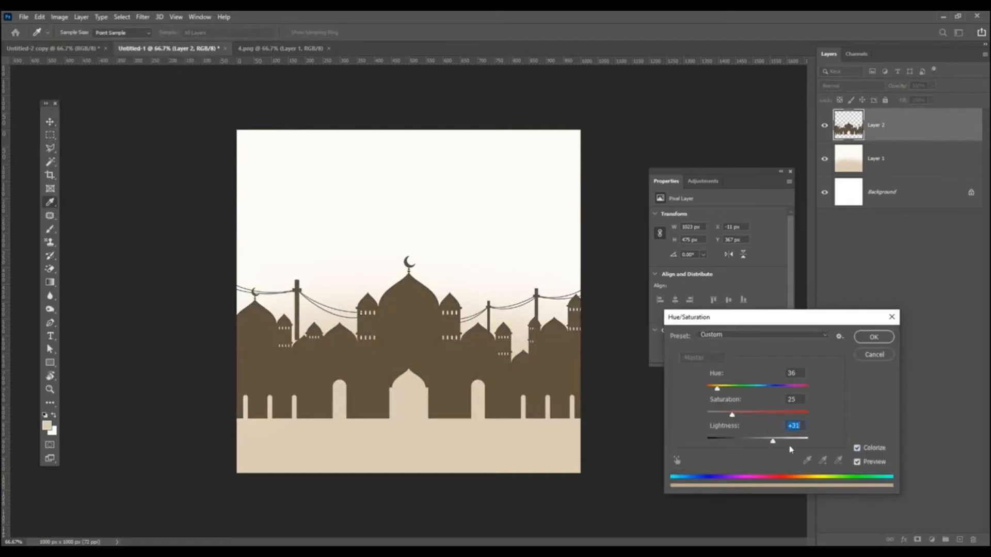
click(786, 442)
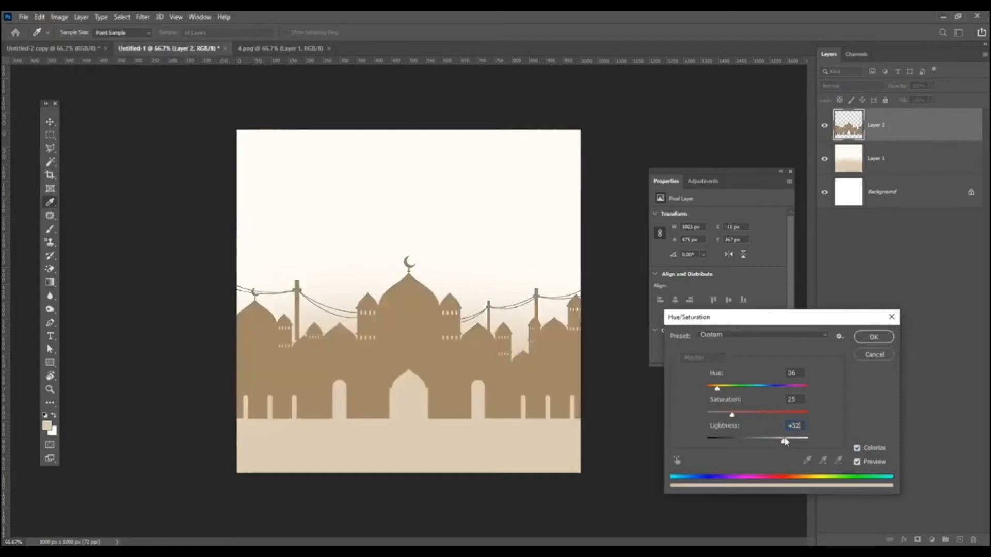
click(867, 341)
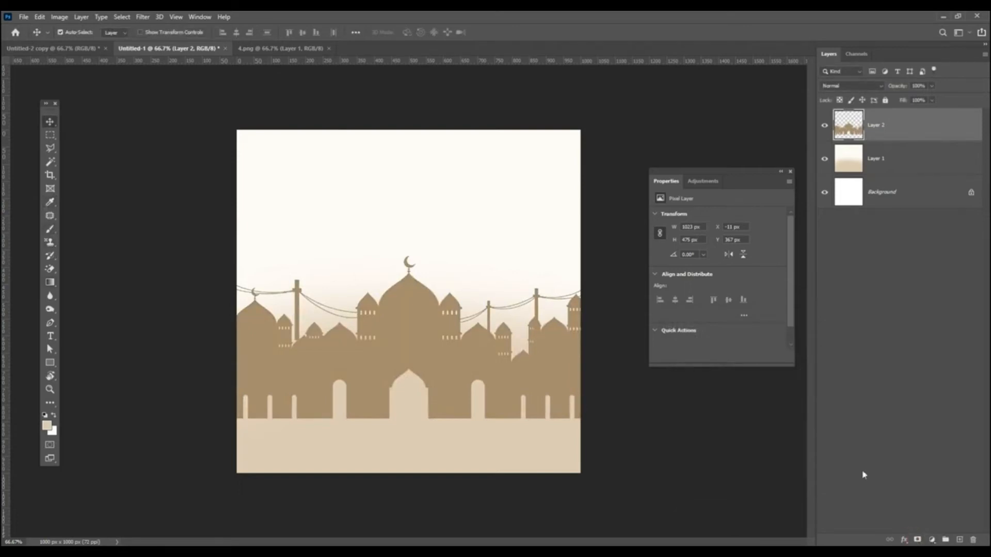
Step: Add a layer mask to Layer 2 and softly brush out the bottom of the mosque skyline
click(919, 540)
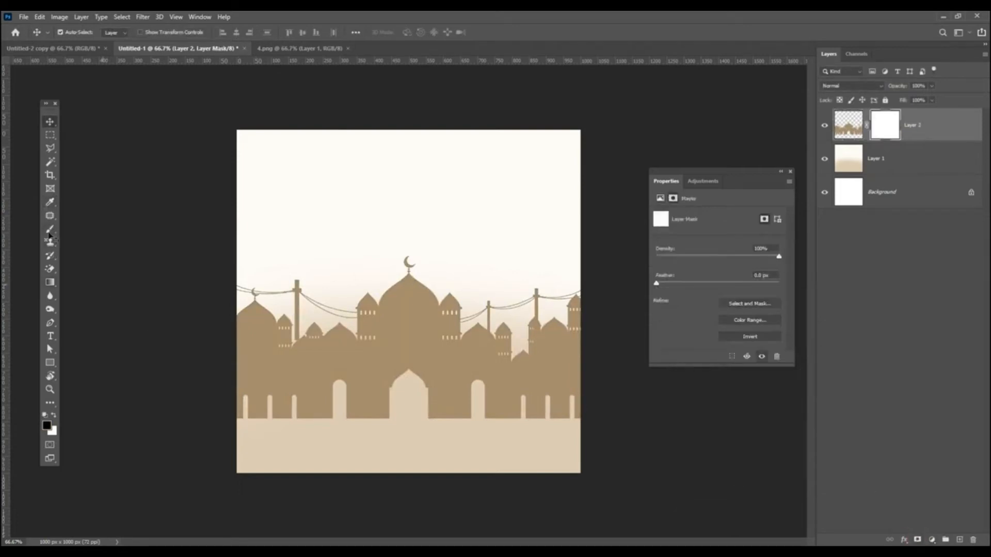
click(46, 230)
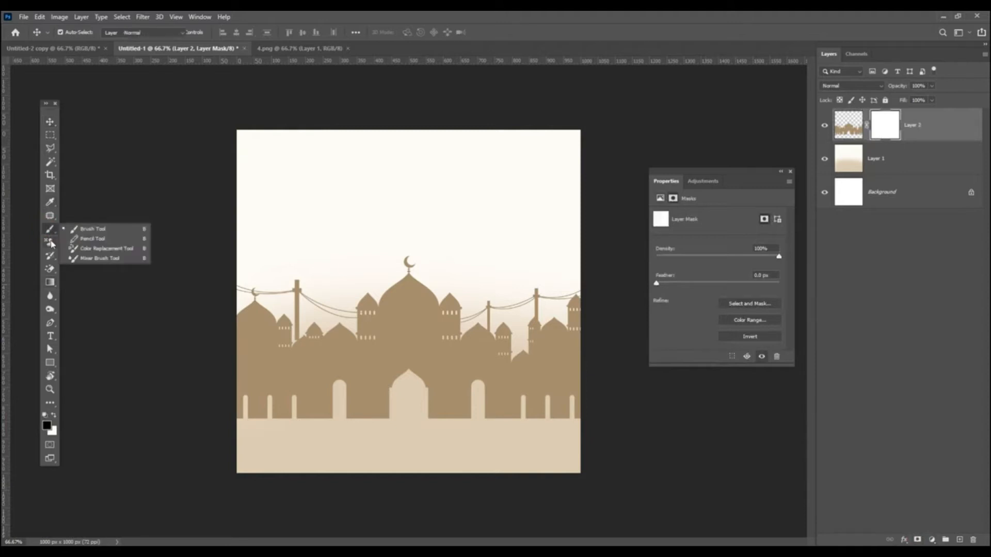
click(78, 228)
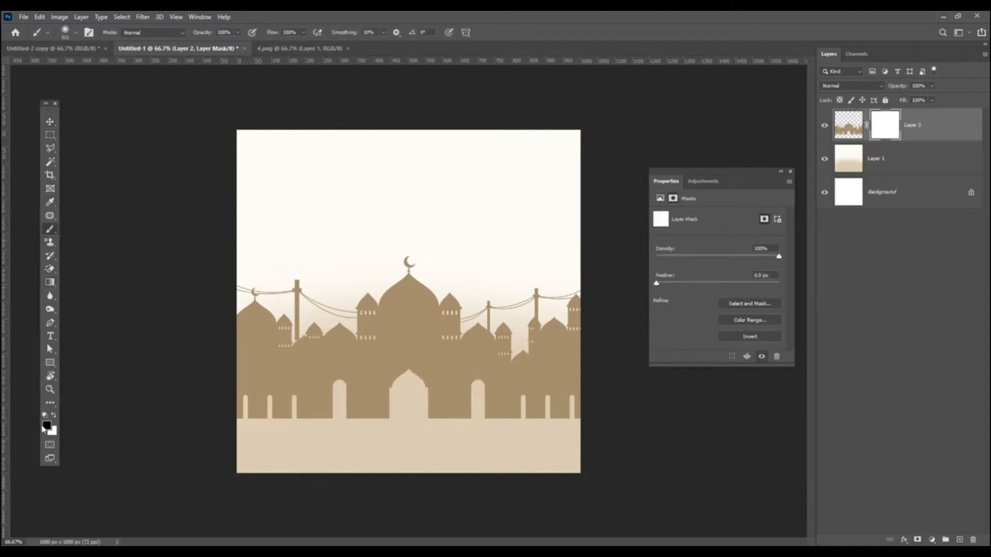
mouse_move(482, 454)
mouse_down()
mouse_move(590, 439)
mouse_move(423, 467)
mouse_move(176, 461)
mouse_move(365, 472)
mouse_move(633, 462)
mouse_up()
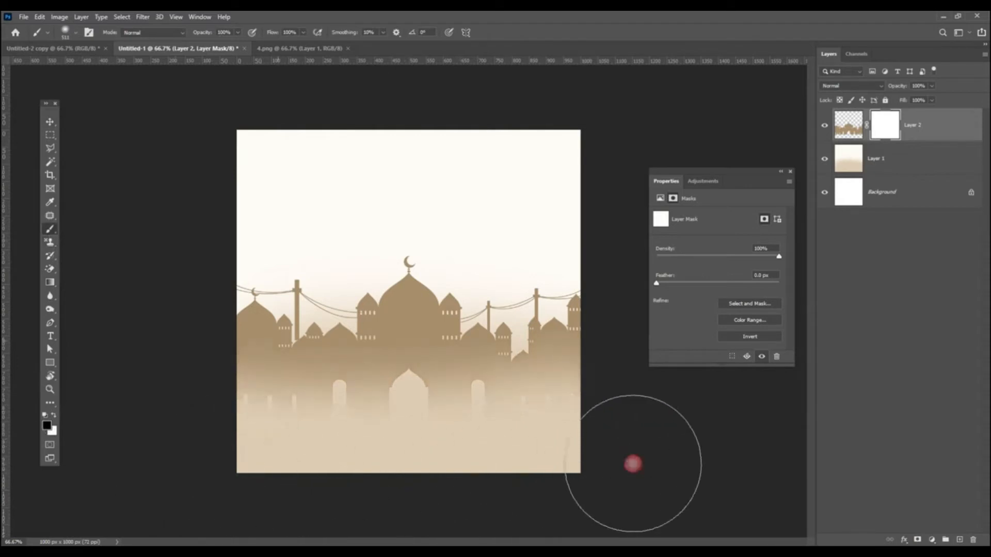
Step: Close the 4.png document and start opening another image file
click(50, 123)
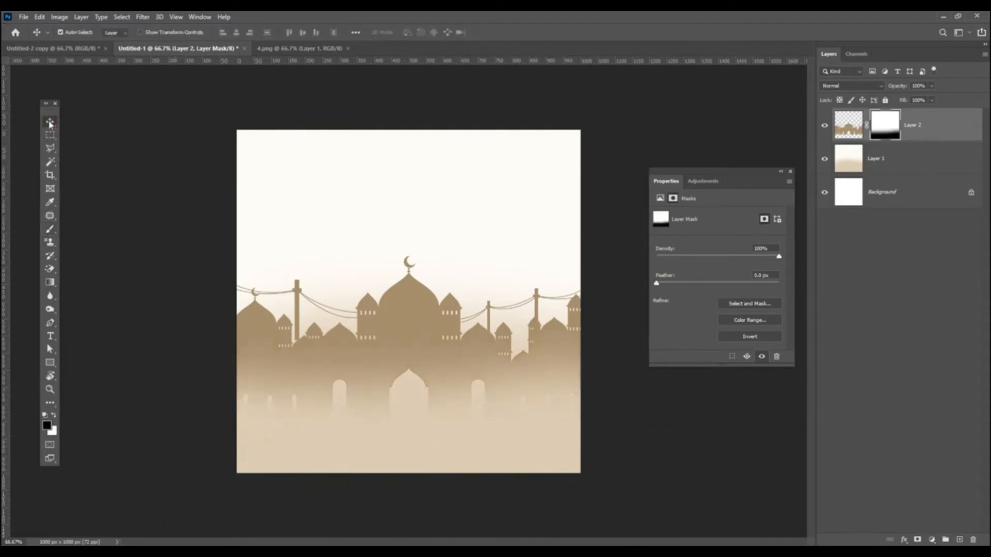
click(348, 49)
click(23, 19)
Step: Open 1.png, place the bunting along the card's top edge, and add a copy offset down-right
click(30, 38)
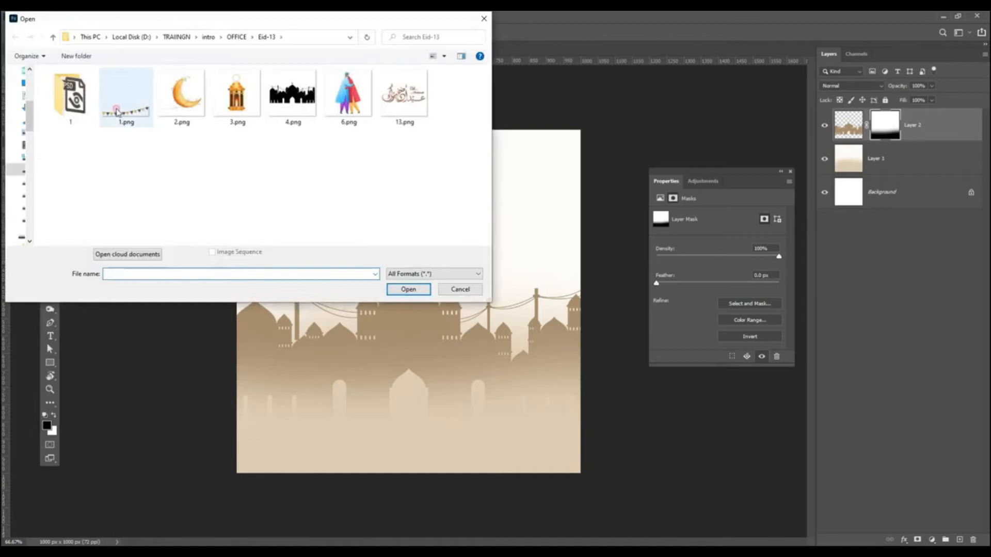
double_click(117, 112)
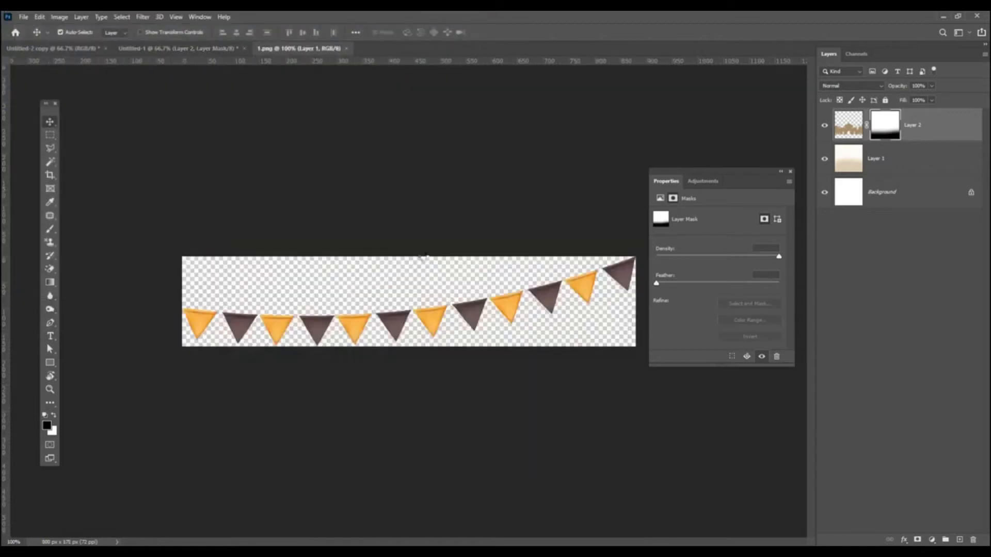
drag(419, 302, 356, 246)
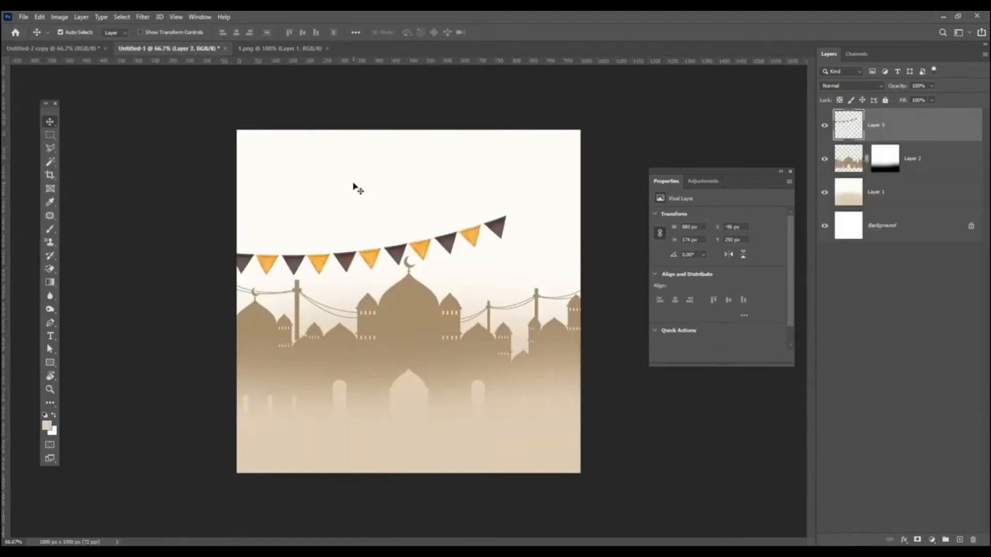
drag(451, 252, 359, 149)
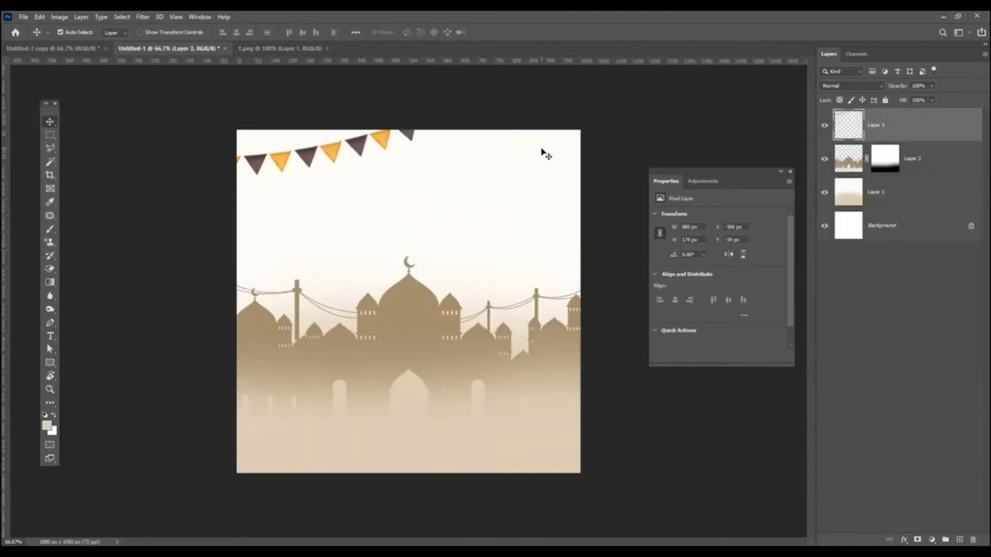
drag(911, 224, 960, 539)
drag(354, 158, 444, 192)
Step: Flip the bunting copy horizontally and position it top right to form one continuous row
click(40, 17)
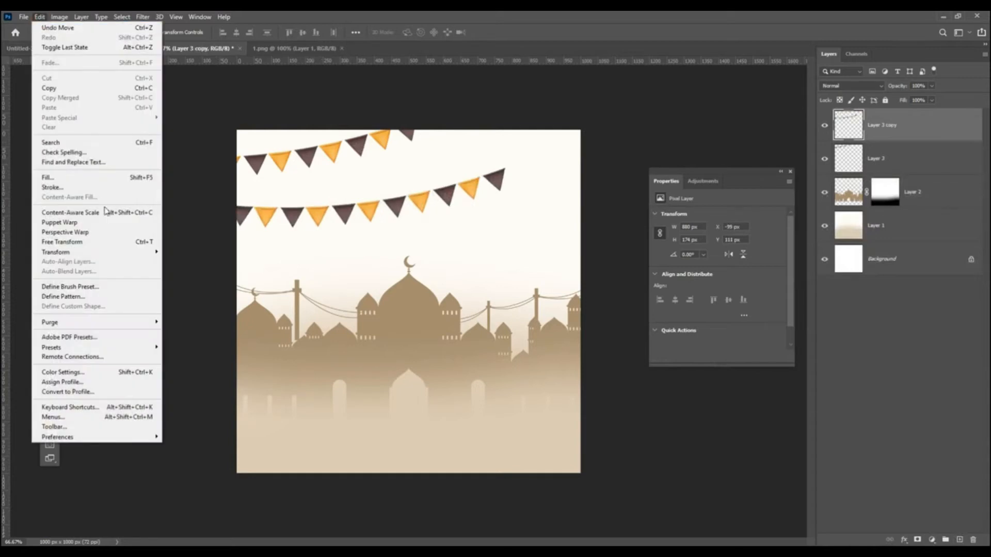
click(67, 241)
right_click(395, 208)
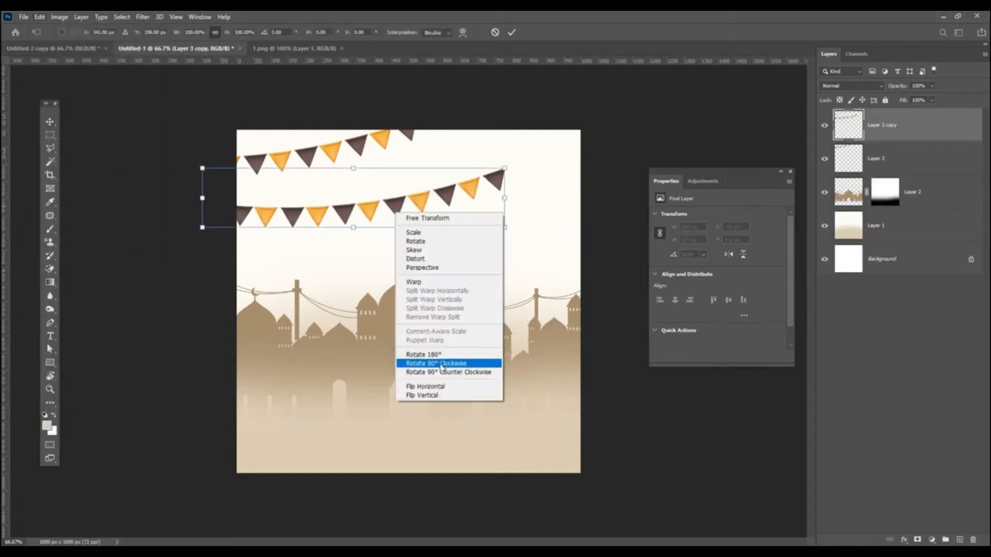
click(428, 387)
drag(360, 214, 539, 164)
key(Return)
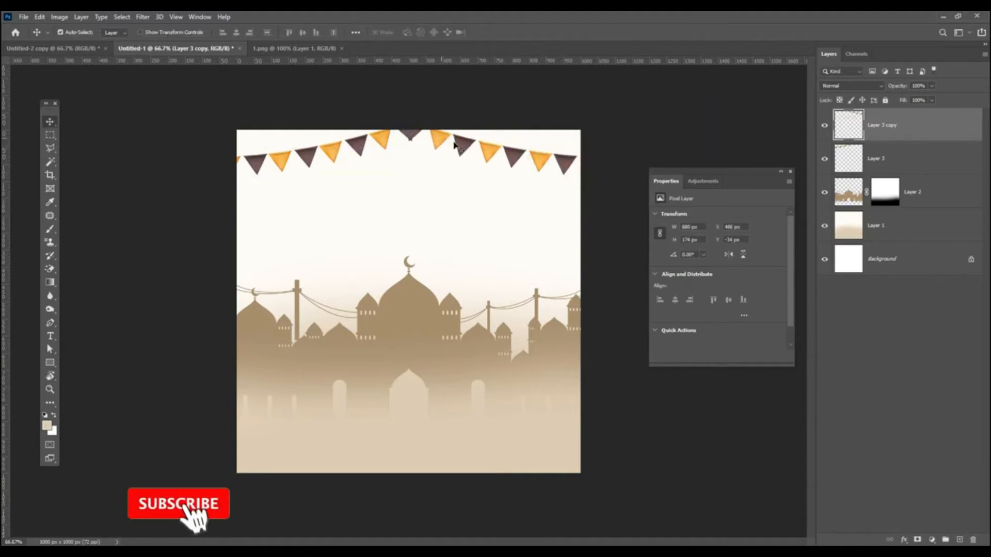
click(466, 115)
drag(384, 145, 458, 141)
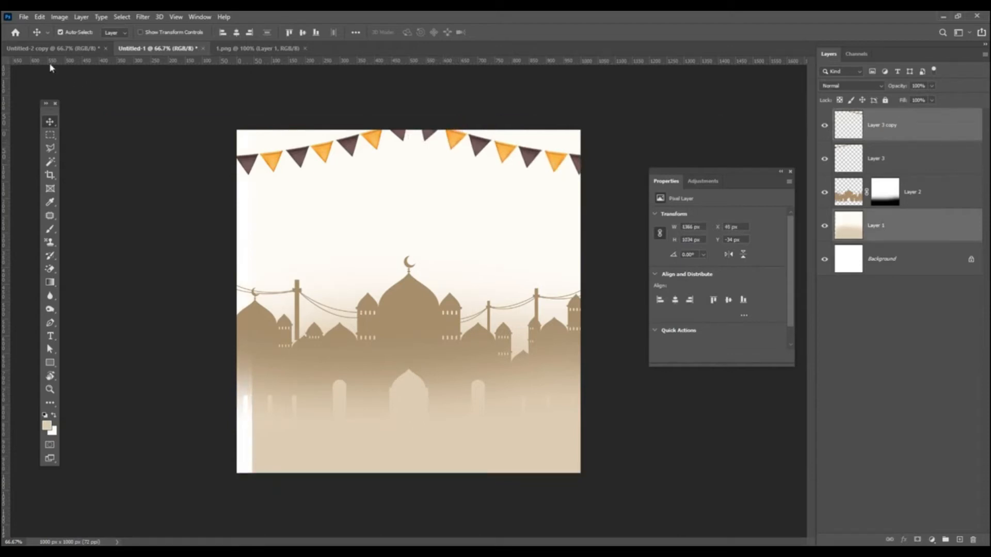
Step: Open the crescent moon image 2.png
click(23, 17)
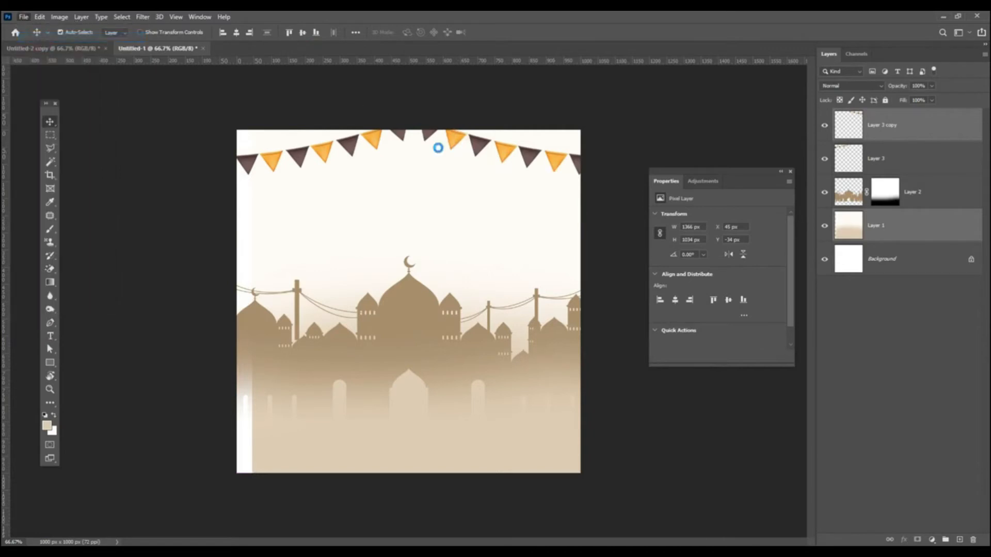
key(ctrl+o)
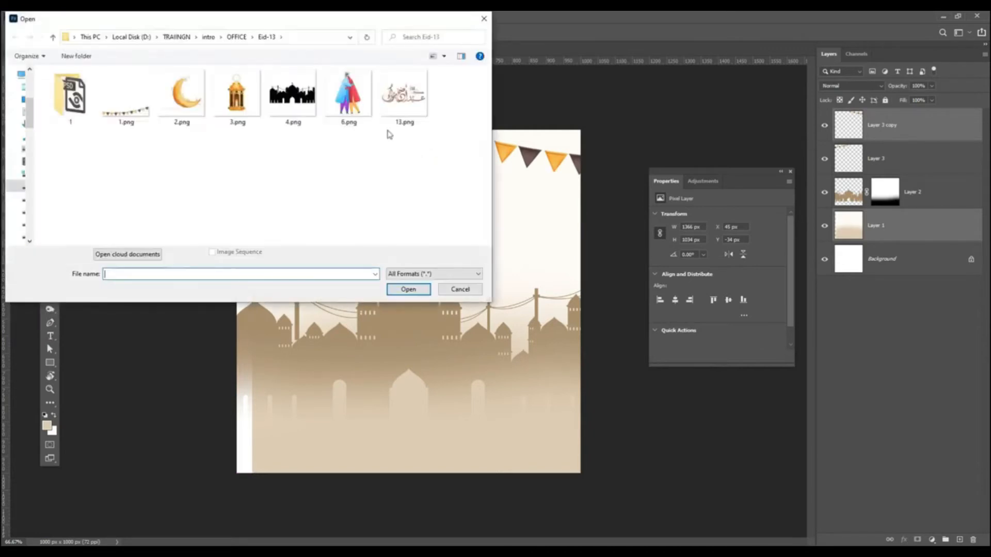
click(195, 97)
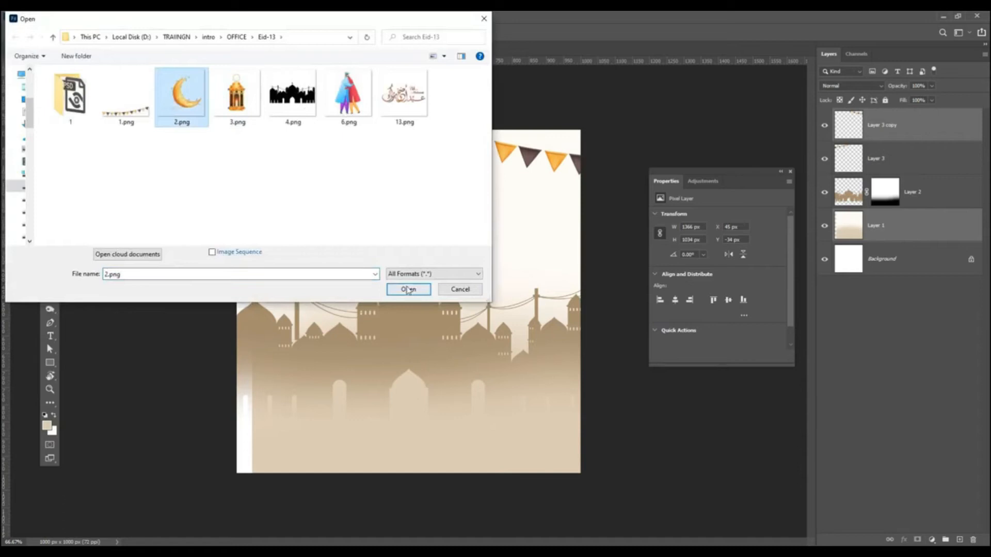
click(408, 290)
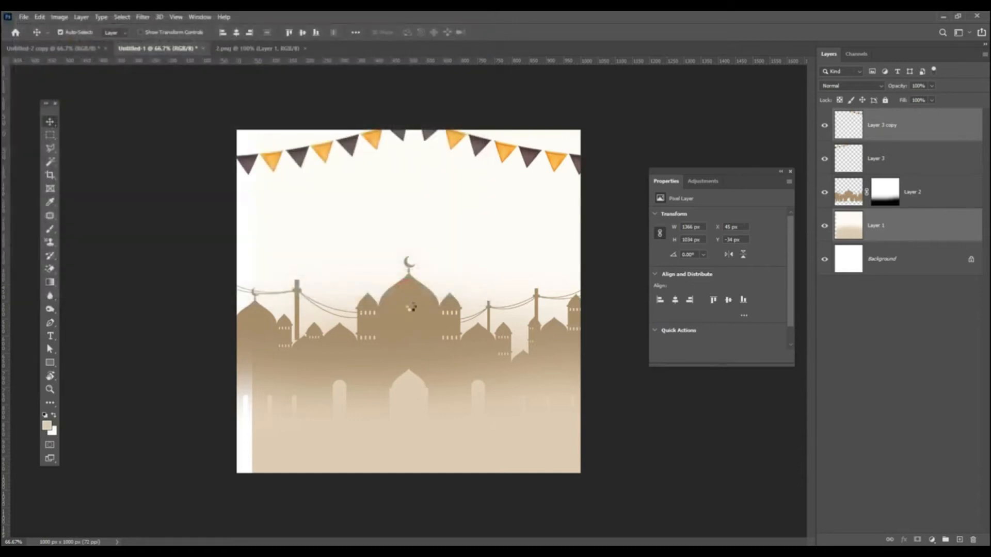
Step: In Untitled-1, move Layer 1 left to X 1 px to close the white strip
click(155, 48)
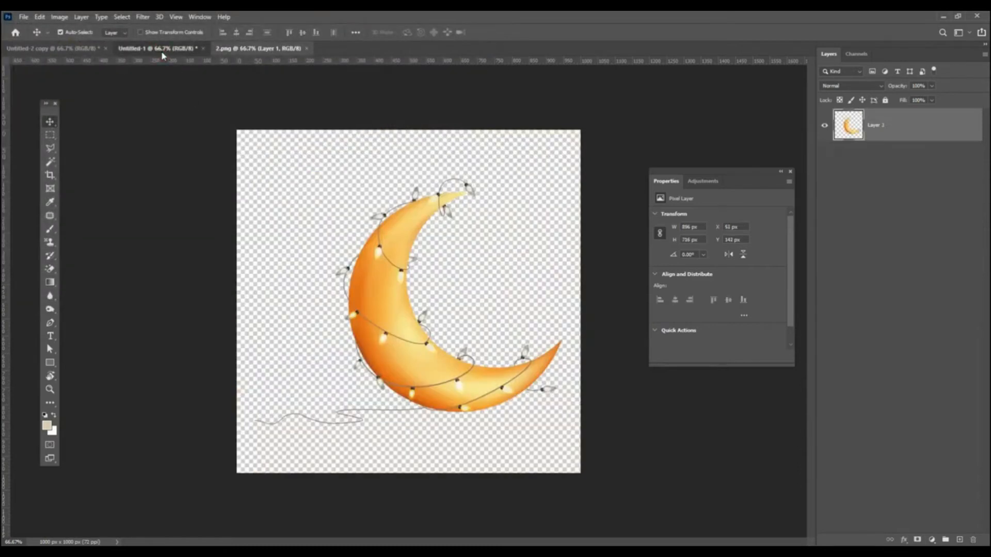
drag(280, 451, 252, 452)
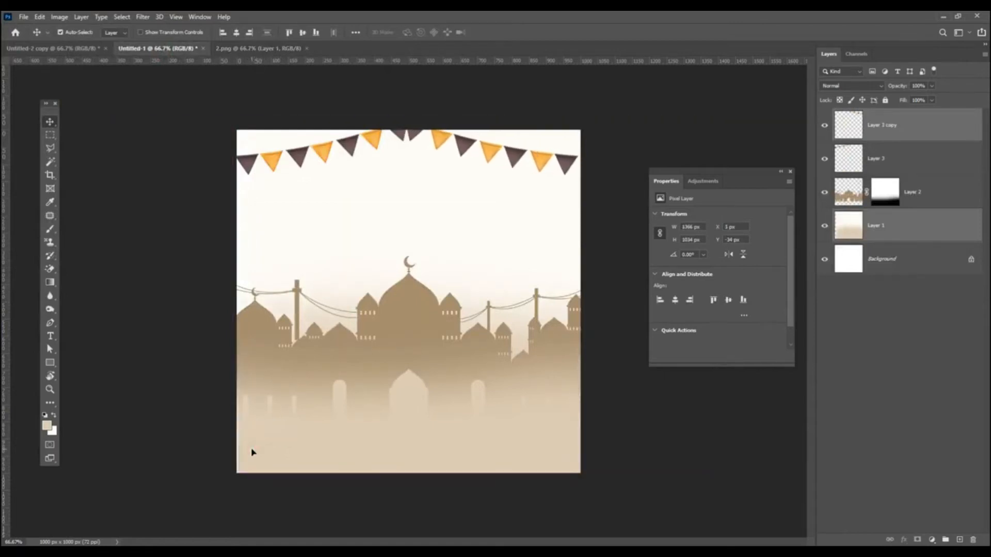
click(610, 445)
Step: Scale the beige backdrop Layer 1 up to about 103% so it covers the canvas
click(886, 226)
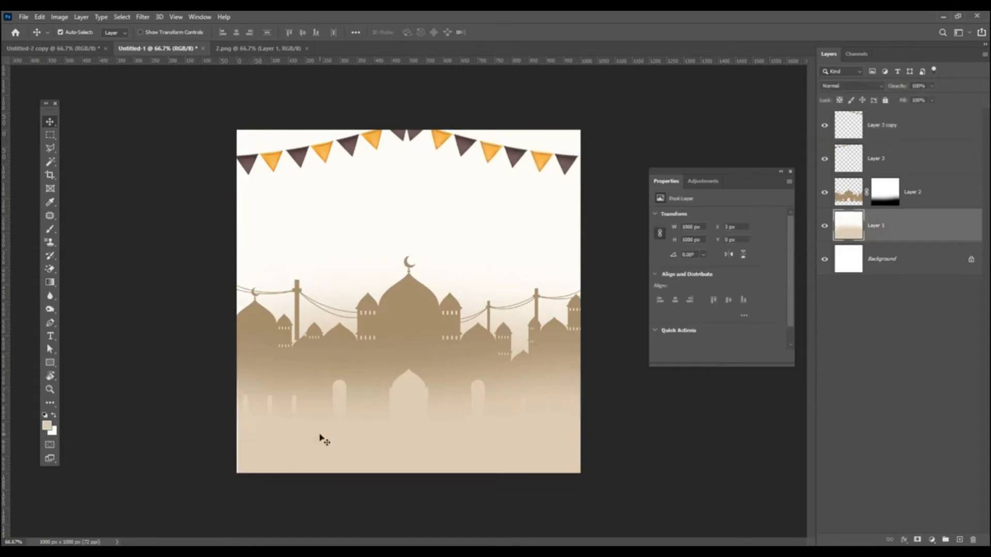
key(ctrl+t)
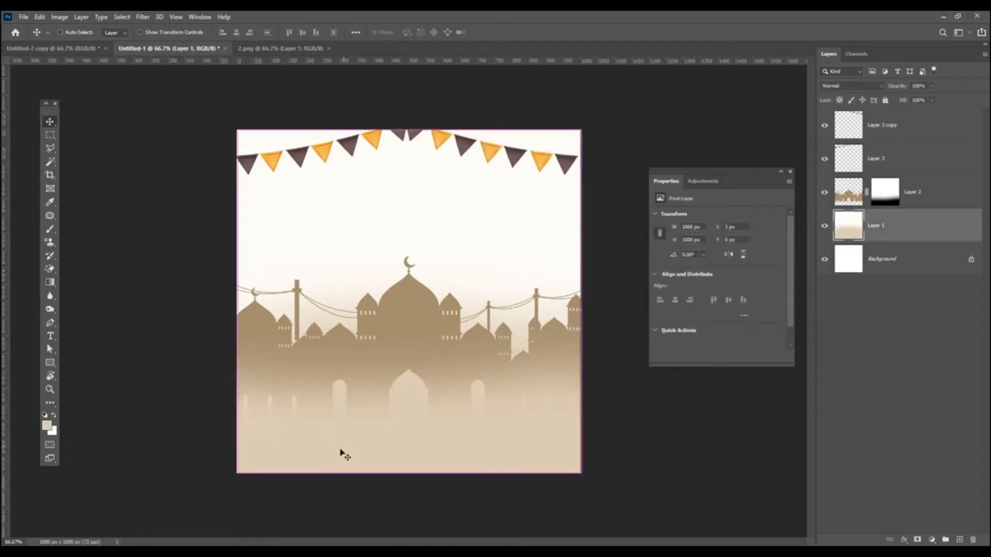
mouse_move(239, 469)
mouse_down()
mouse_move(223, 475)
mouse_move(228, 483)
mouse_up()
key(Return)
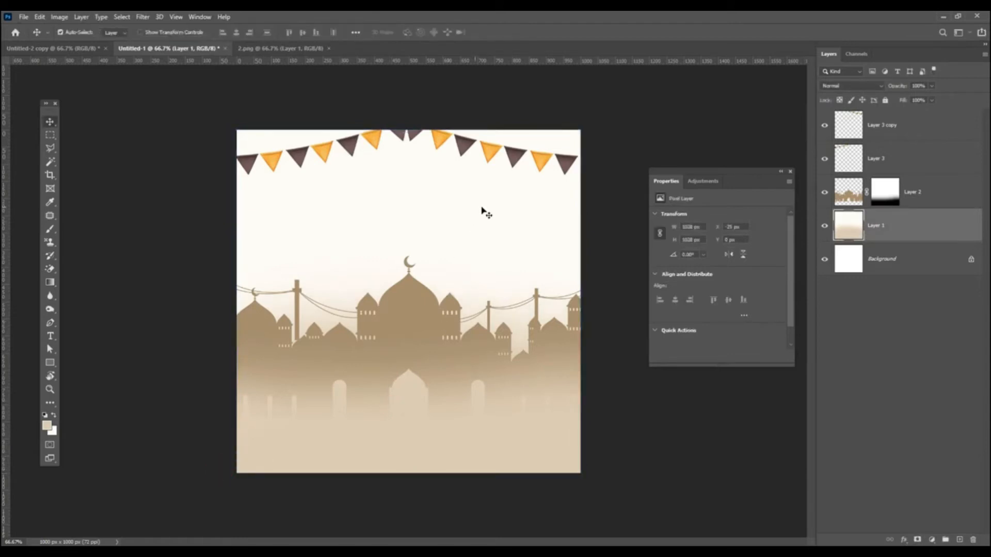
Step: Drag the crescent moon from 2.png into the card as the top layer, moving it lower left
click(290, 49)
drag(372, 241, 187, 49)
drag(340, 297, 415, 321)
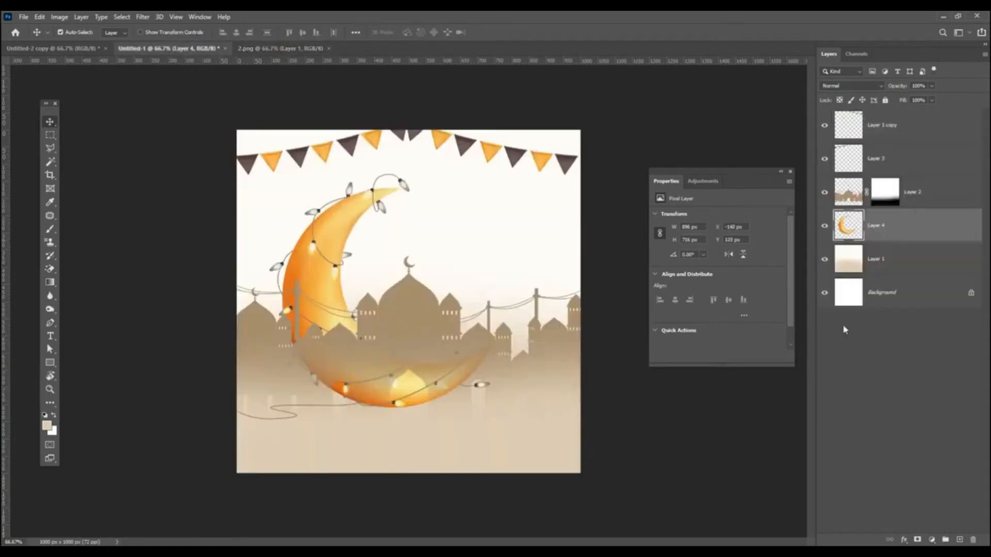
drag(939, 232, 923, 118)
drag(324, 250, 325, 299)
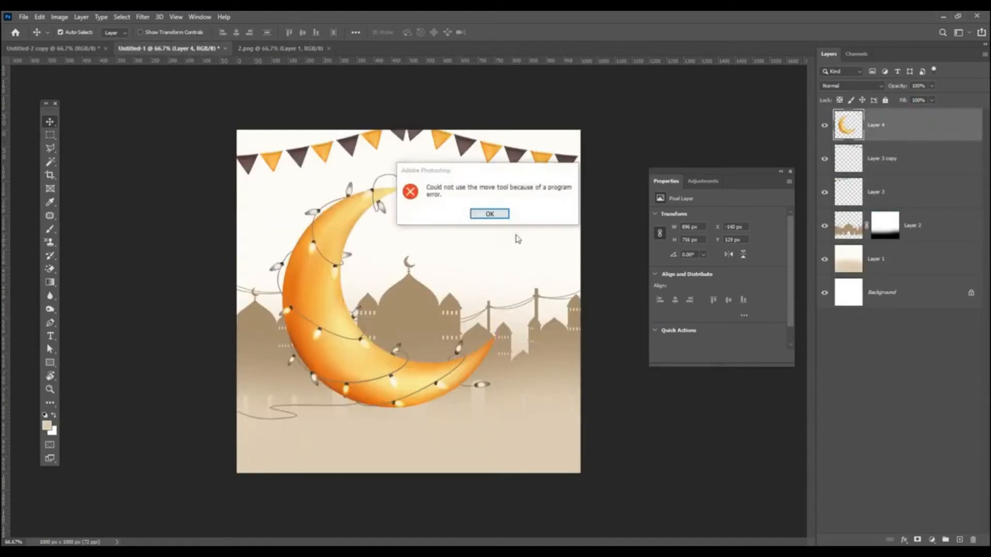
click(489, 215)
drag(301, 292, 242, 348)
Step: Convert the moon to a smart object, scale it to about 61.5%, and place it lower left
right_click(913, 131)
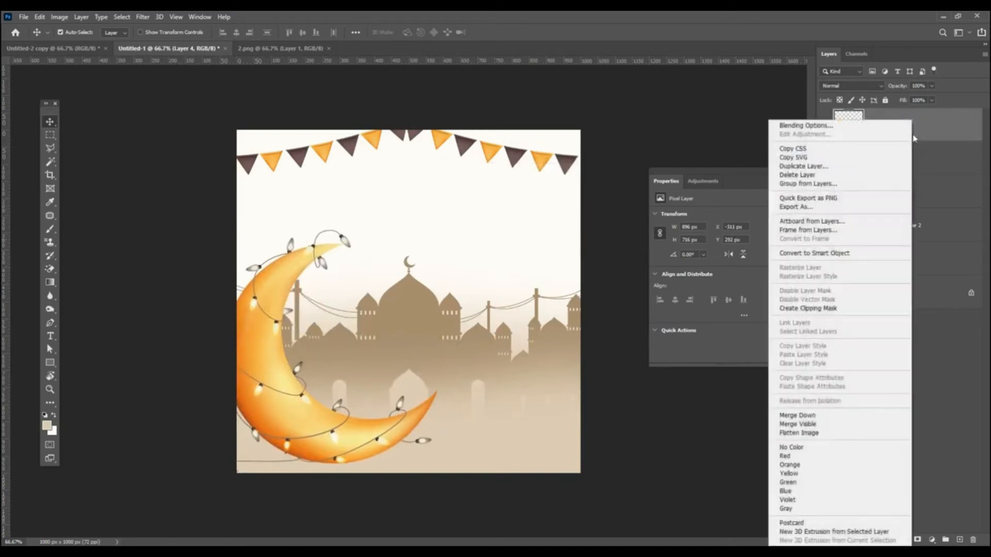
click(828, 254)
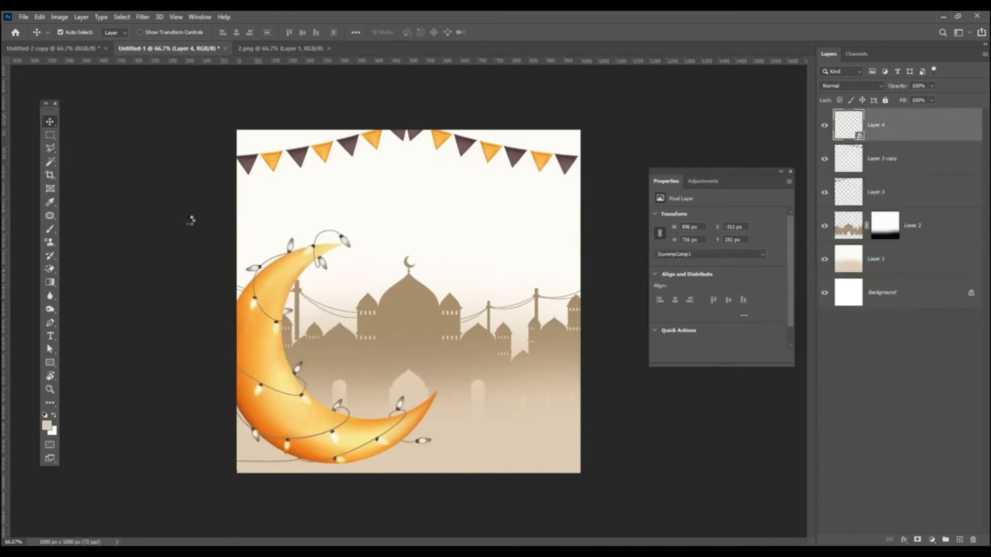
key(ctrl)
key(ctrl+t)
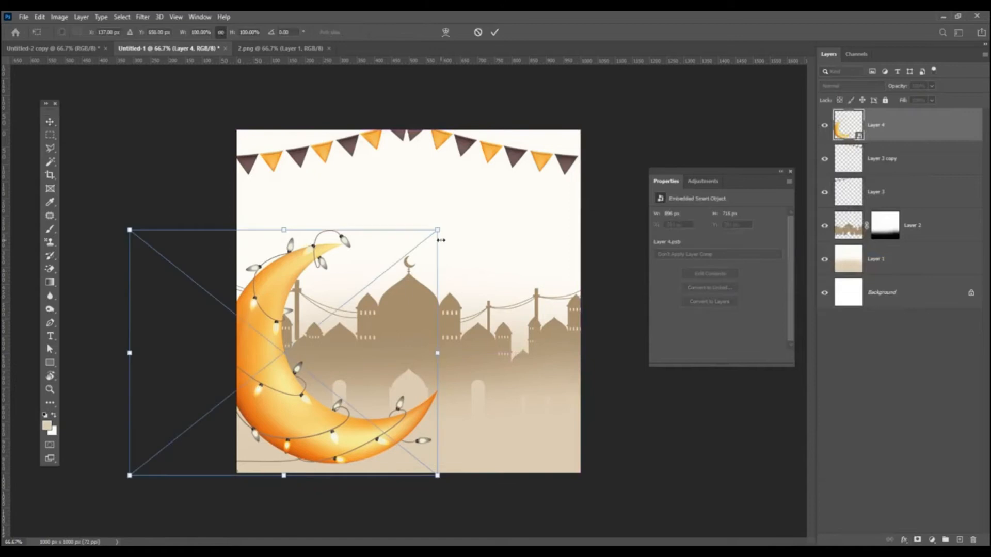
drag(438, 231, 319, 325)
mouse_move(316, 358)
mouse_down()
mouse_move(351, 347)
mouse_move(321, 351)
mouse_up()
key(Return)
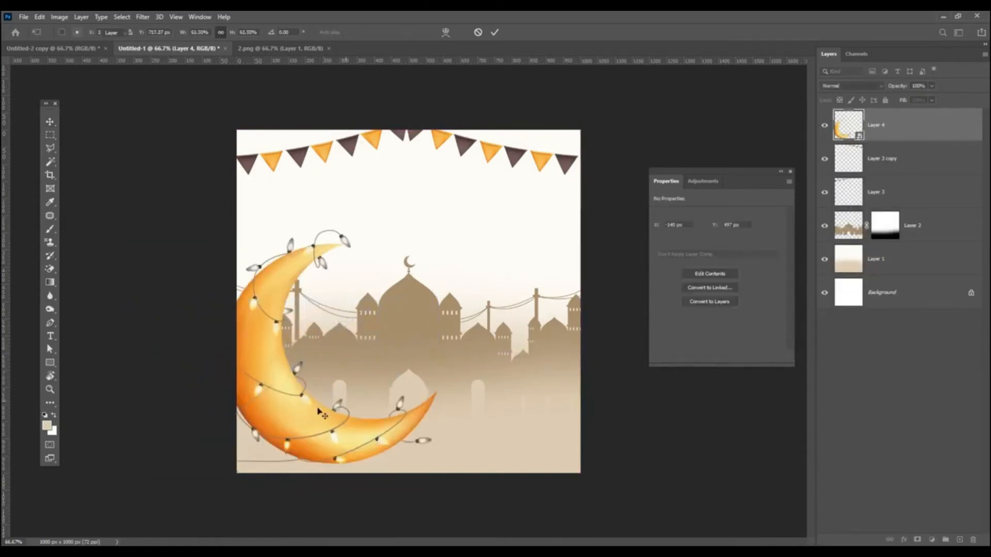
drag(295, 421, 296, 417)
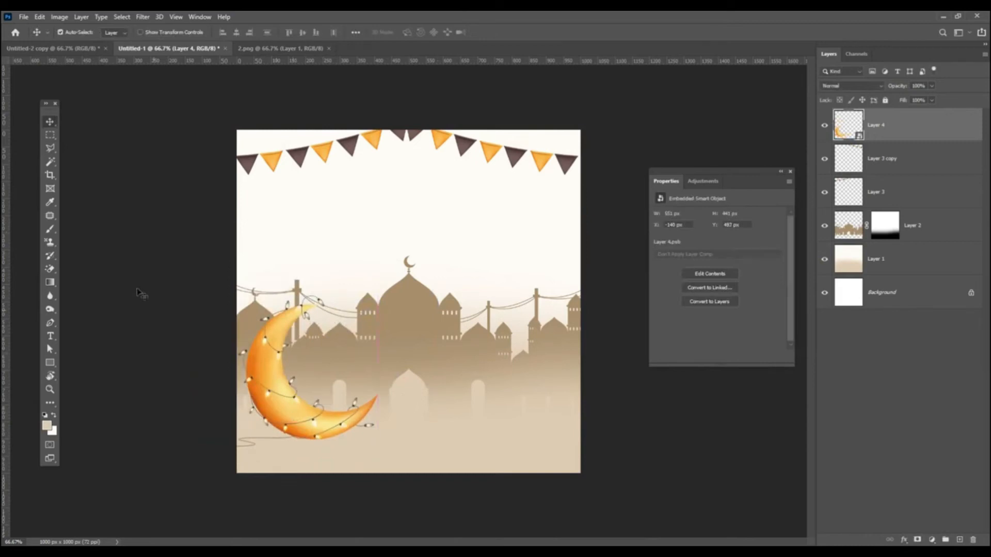
Step: Set the foreground colour to black (000000) and paint a soft blob on a new layer
click(50, 229)
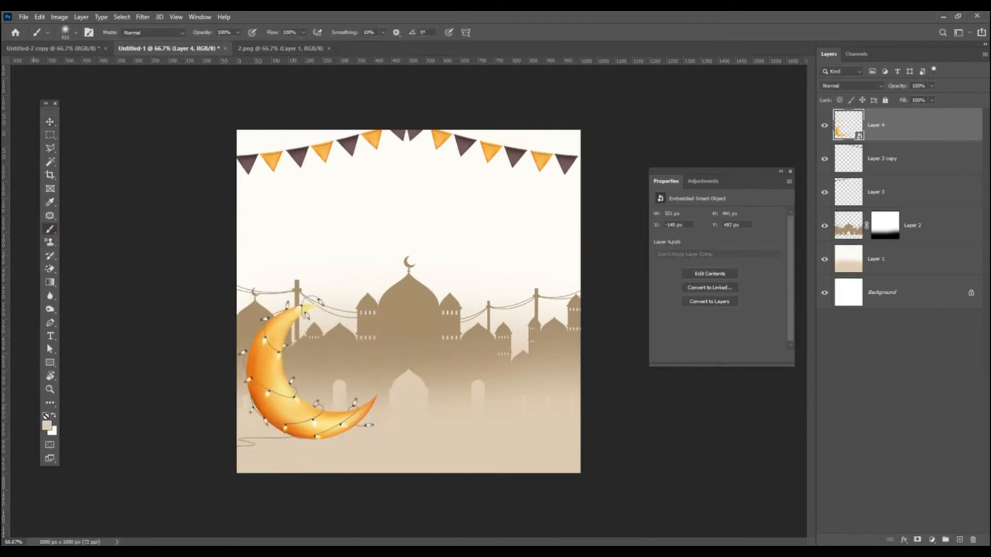
click(46, 427)
text(000000)
click(928, 356)
click(961, 539)
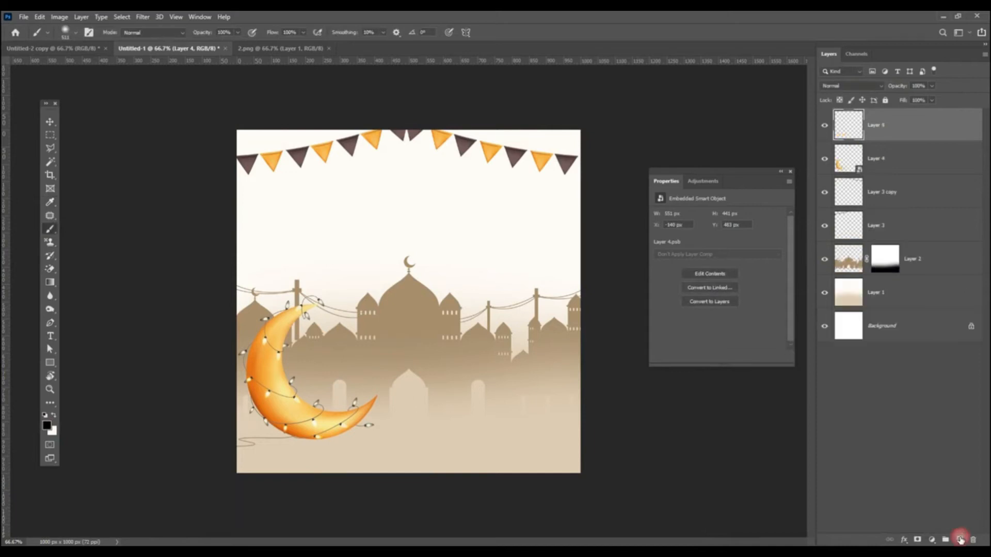
click(408, 278)
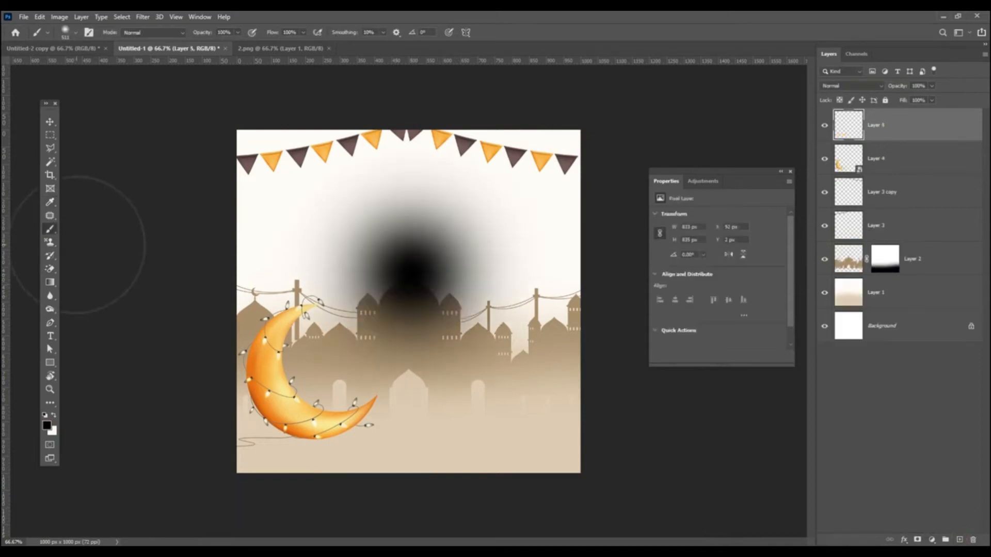
click(50, 122)
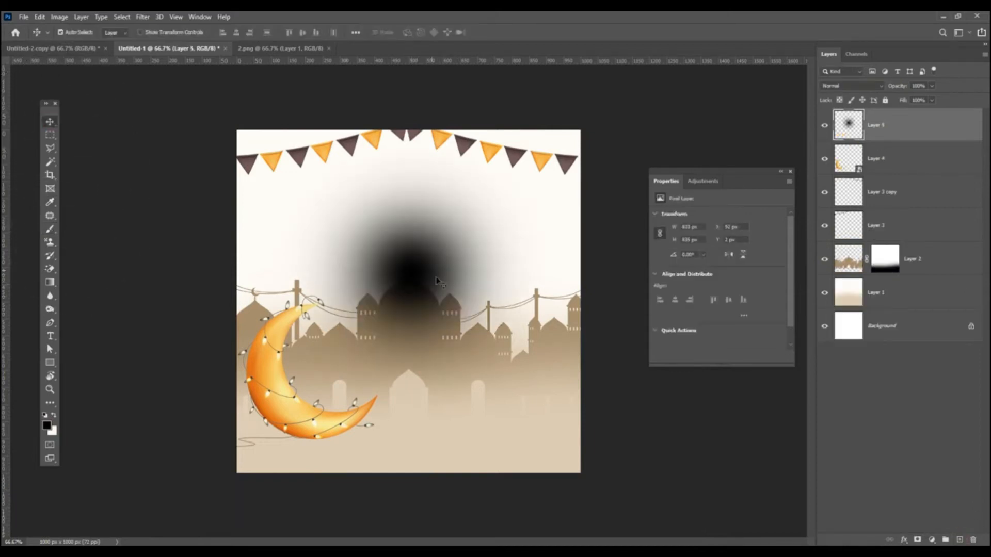
Step: Squash the blob into a flat shadow beneath the moon at 67% fill, then close 2.png
drag(427, 275, 366, 376)
drag(908, 156, 907, 171)
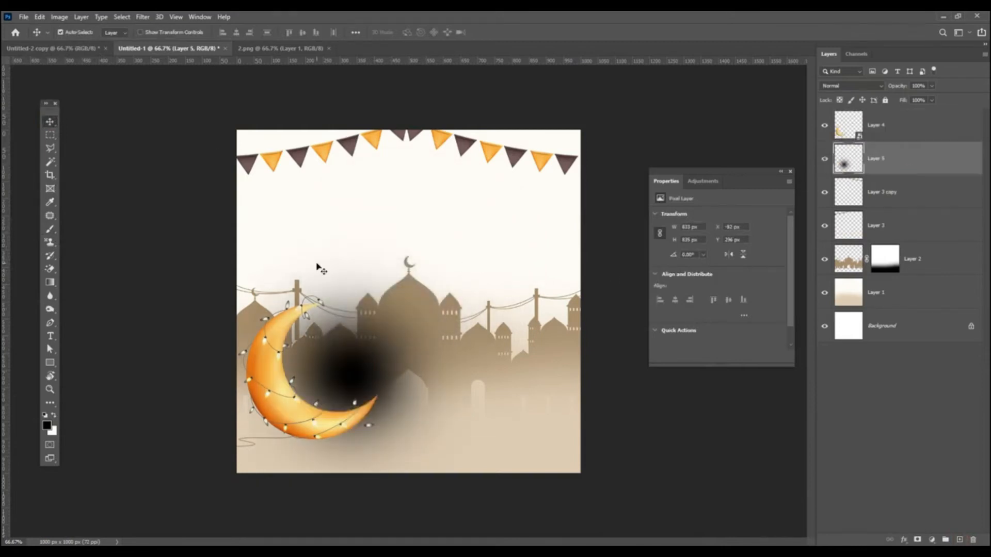
click(39, 16)
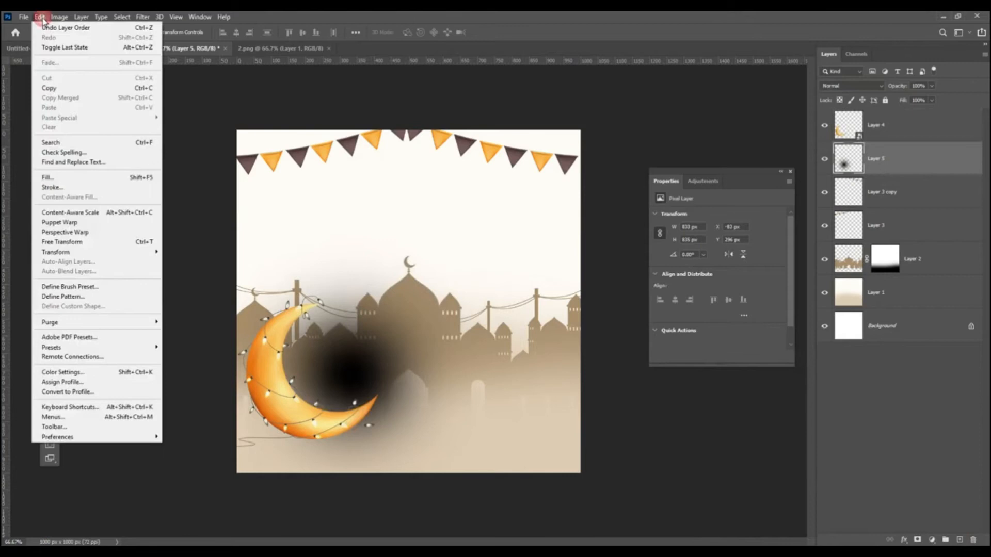
click(110, 242)
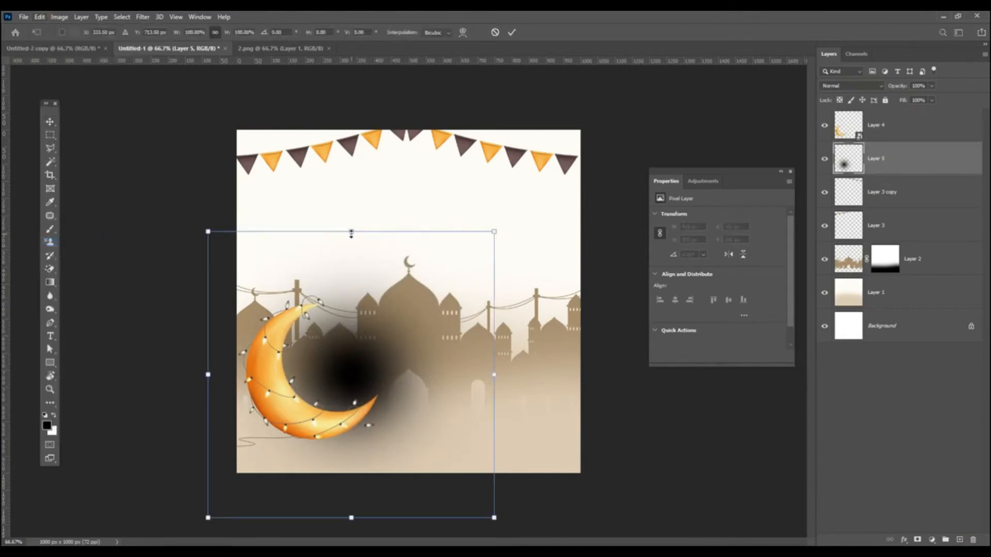
drag(347, 337, 355, 423)
drag(396, 450, 374, 432)
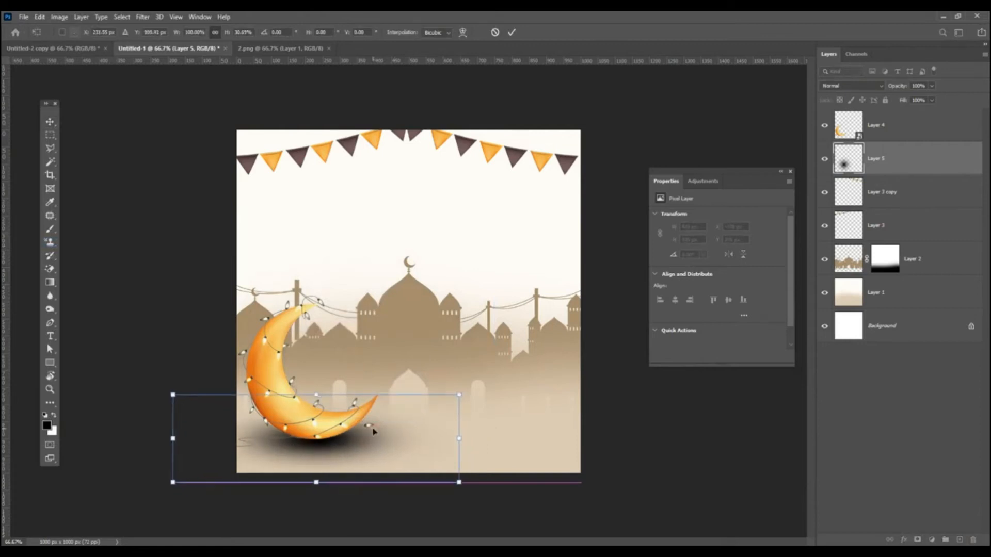
key(Return)
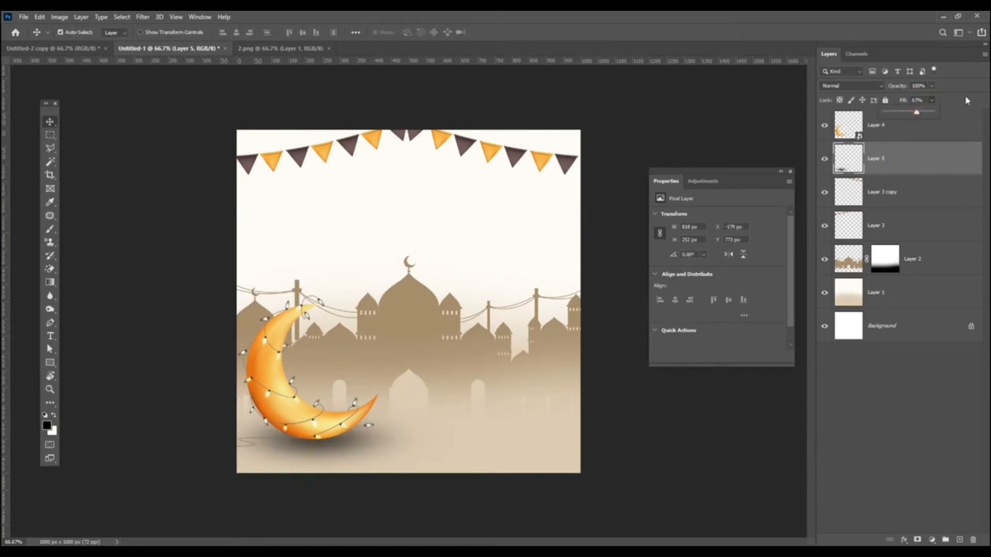
click(349, 170)
click(329, 49)
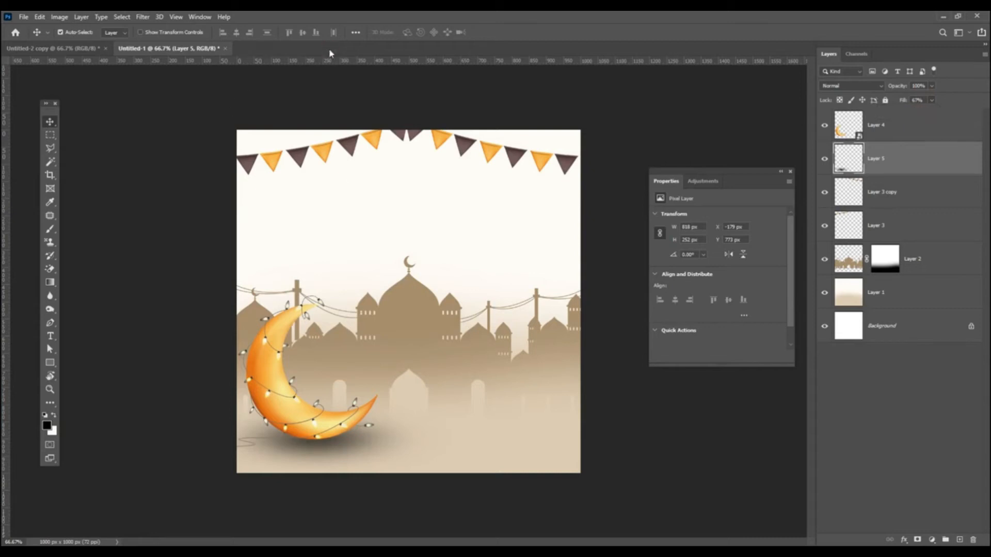
Step: Open 3.png and drag the golden lantern into the greeting card
click(25, 18)
click(31, 38)
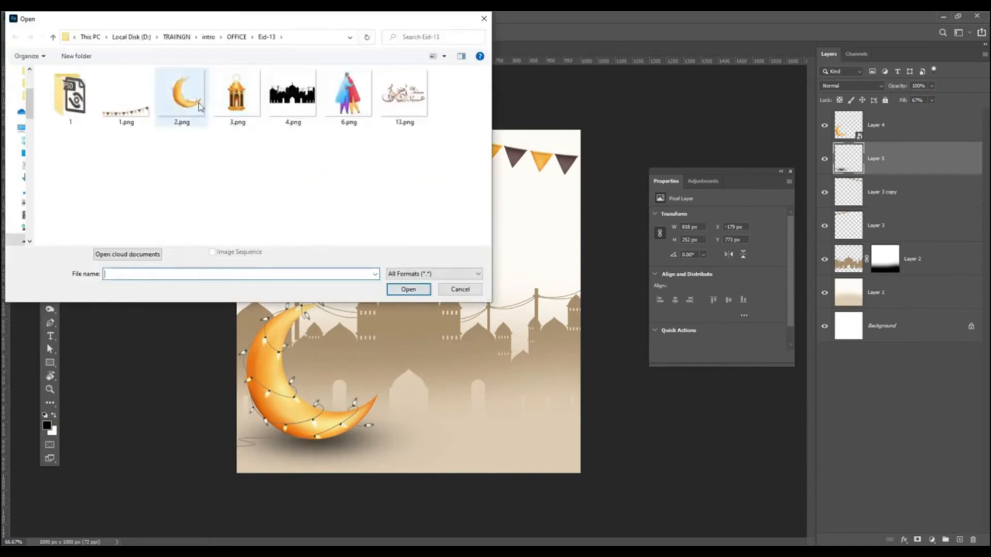
double_click(235, 101)
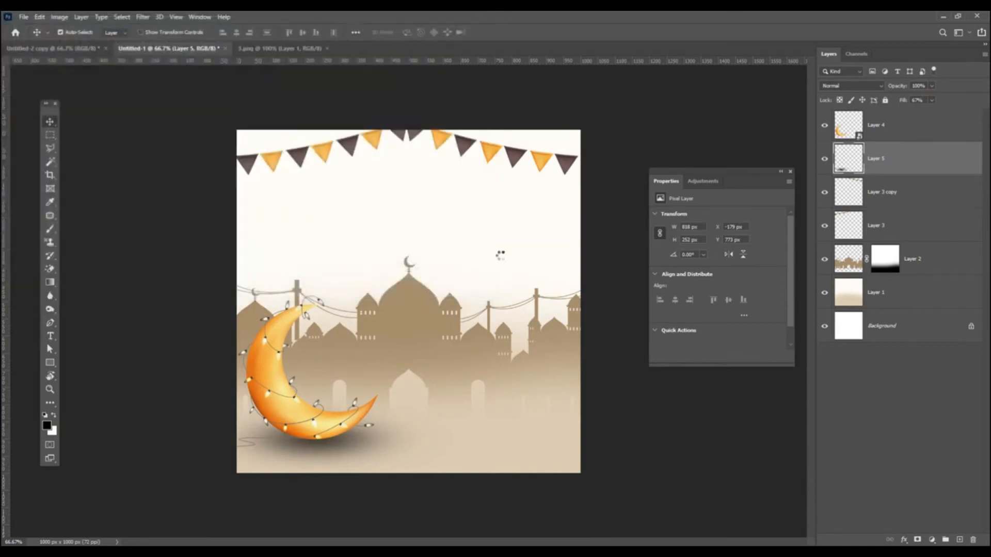
drag(407, 257, 450, 318)
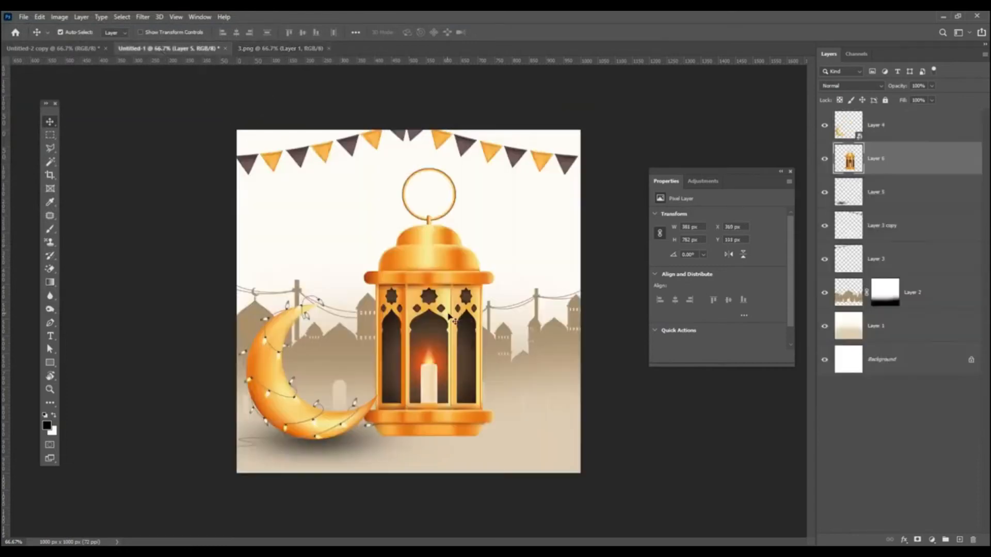
Step: Convert the lantern's Layer 6 into a smart object
right_click(945, 166)
click(854, 255)
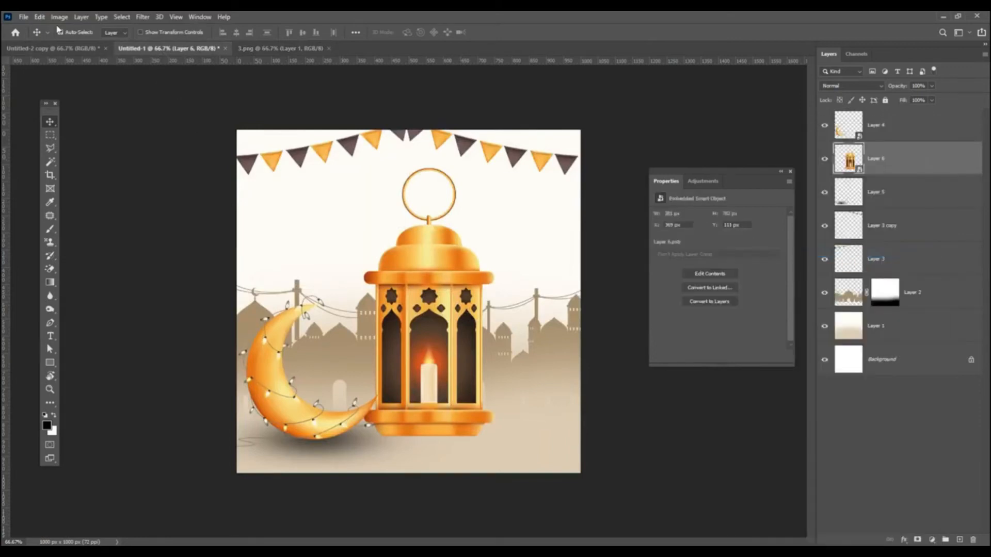
click(40, 17)
Step: Shrink the lantern to 125×257 px, stack it on top at the moon's tip, and duplicate Layer 5
click(98, 247)
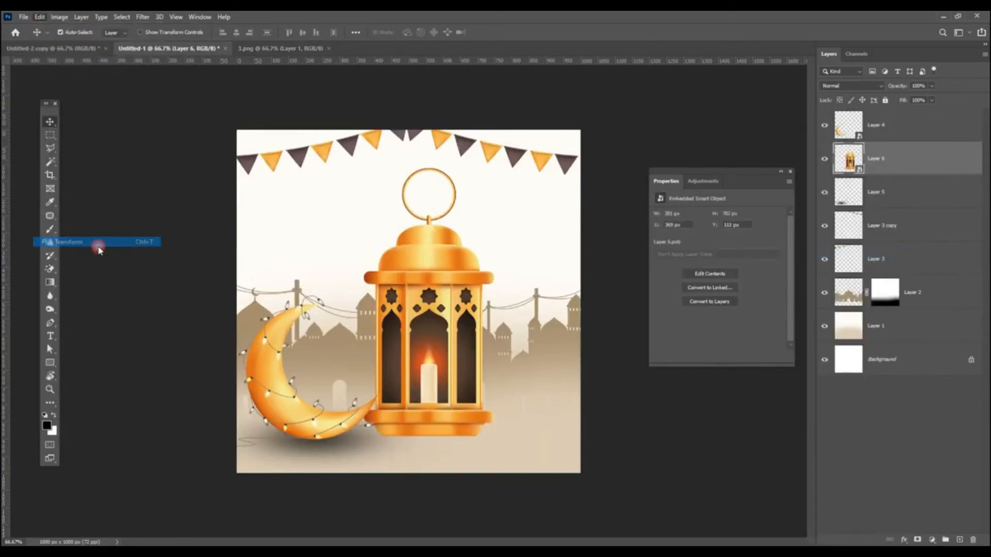
drag(497, 166, 366, 341)
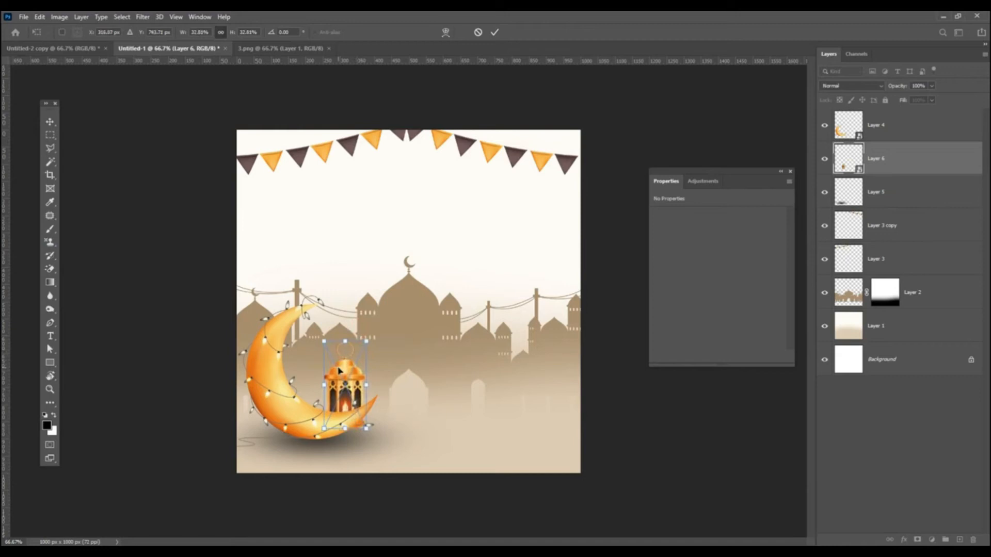
key(Return)
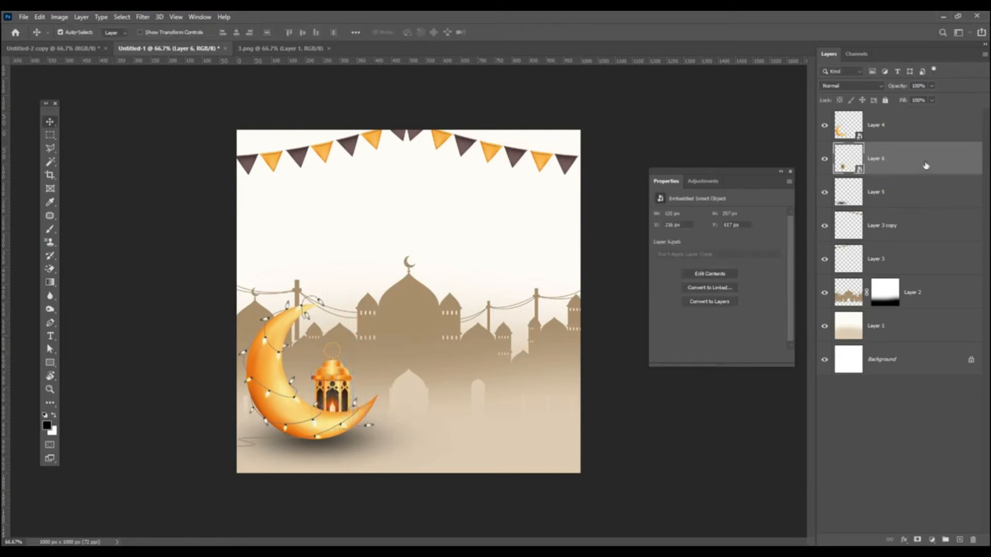
drag(926, 165, 924, 122)
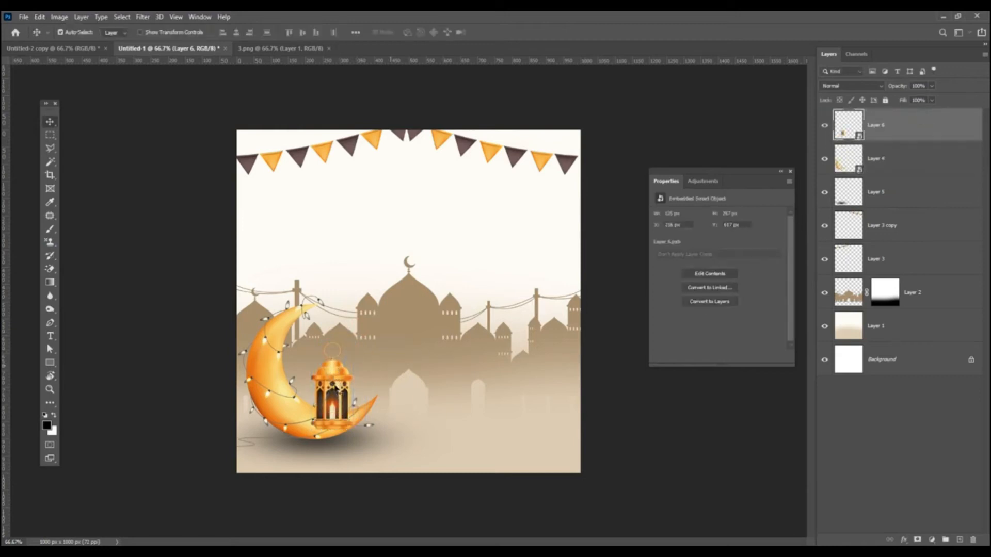
drag(333, 378, 340, 390)
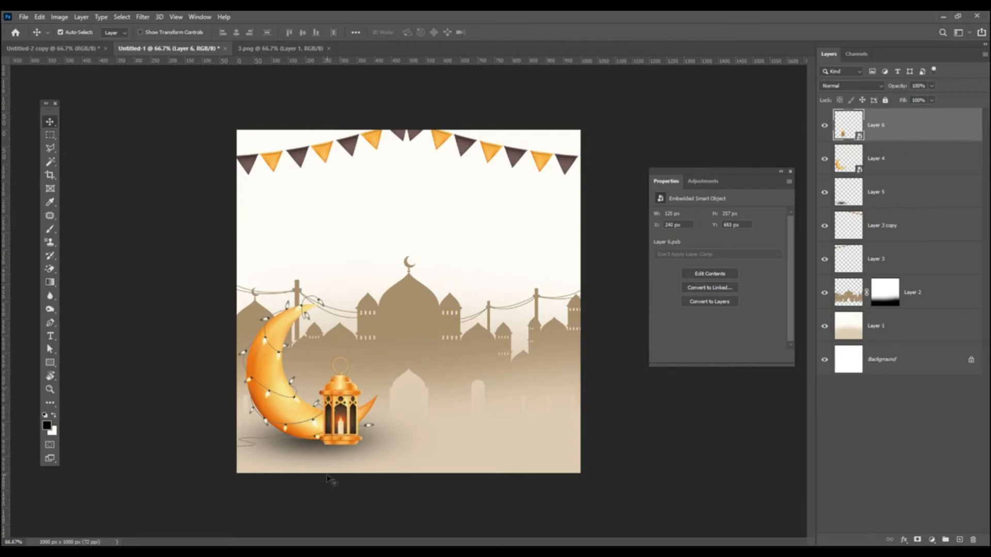
drag(947, 348, 961, 540)
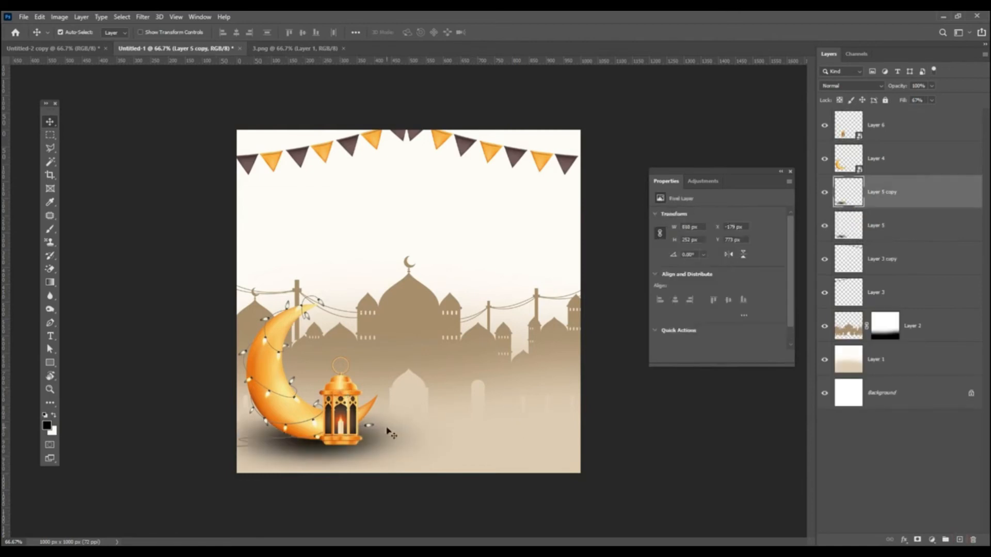
Step: Scale Layer 5 copy to 37% under the lantern and lower its fill to 20%
key(ctrl+t)
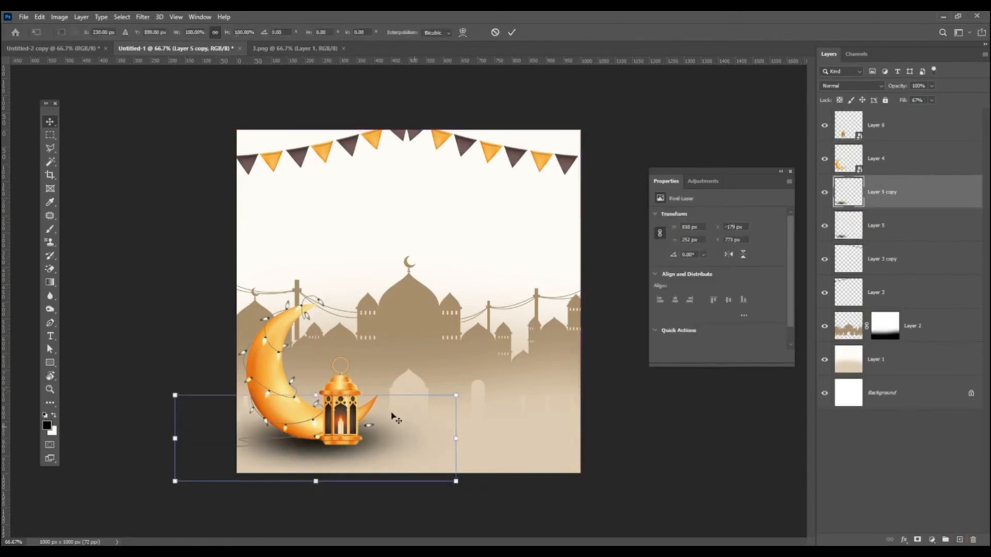
drag(457, 396, 376, 437)
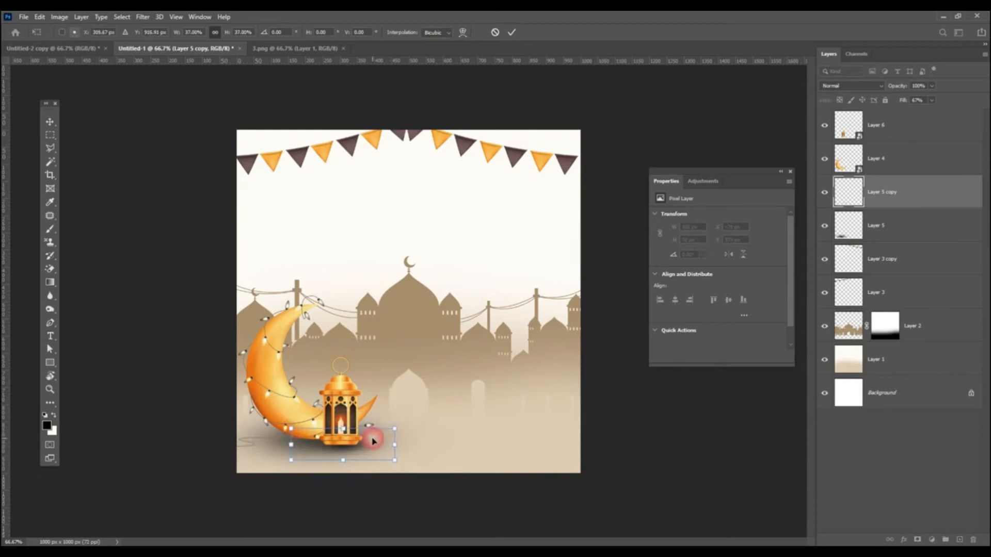
key(Return)
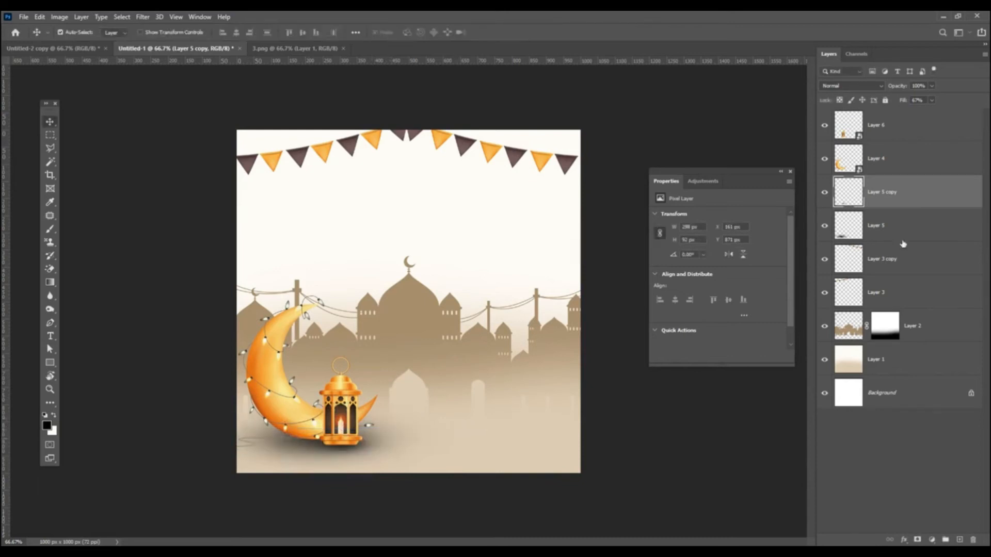
click(932, 103)
drag(917, 118, 922, 120)
click(948, 102)
click(899, 131)
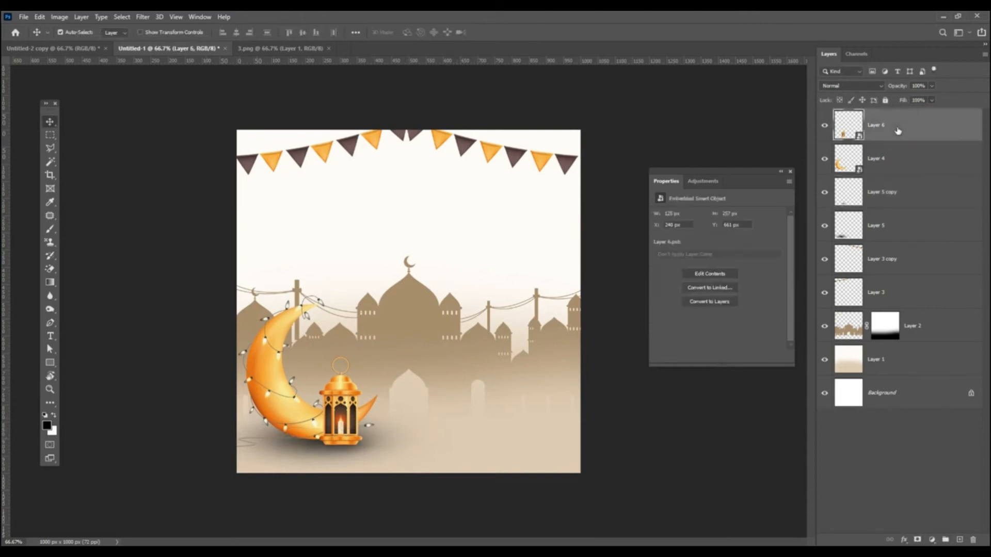
Step: Close 3.png, open 6.png and drag the hugging couple into the card as Layer 7
click(330, 48)
click(24, 17)
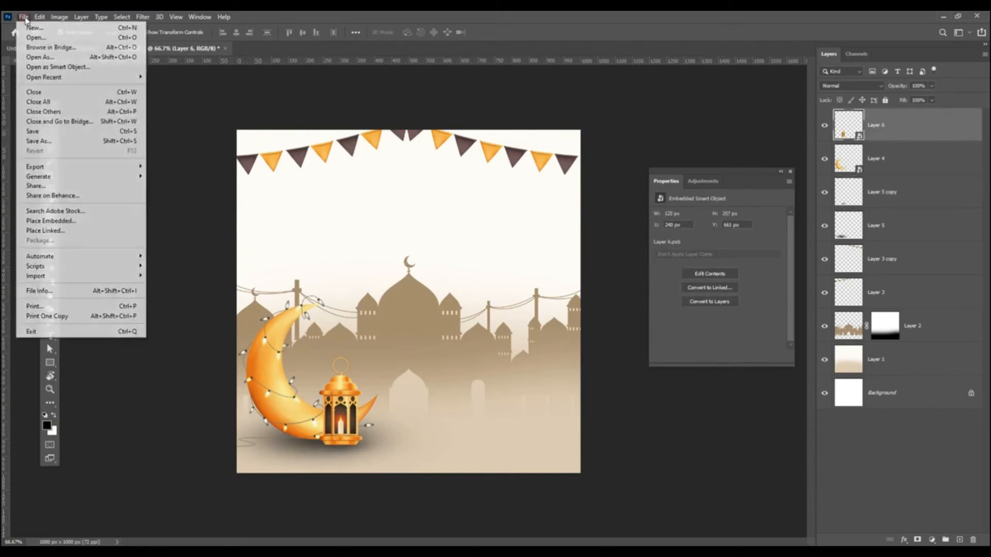
click(50, 38)
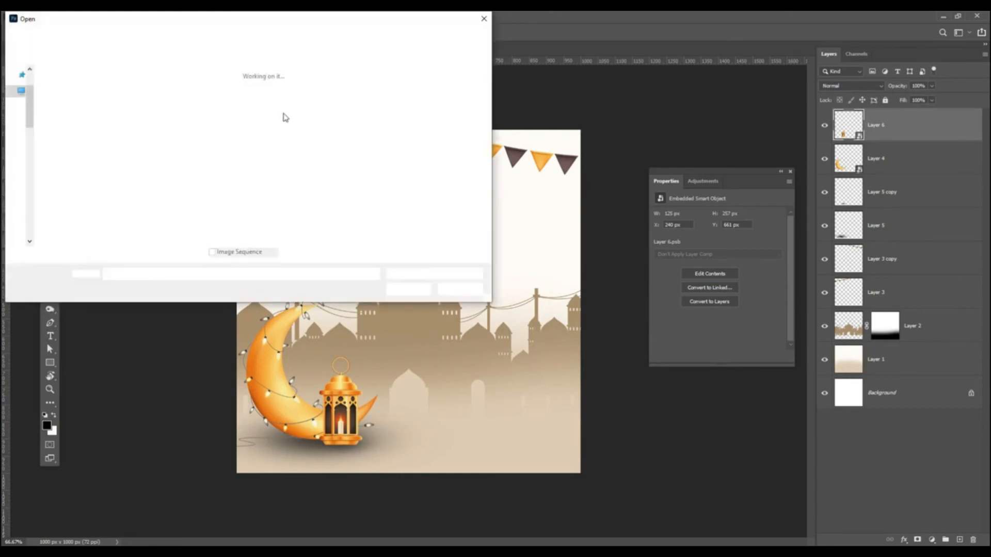
double_click(335, 103)
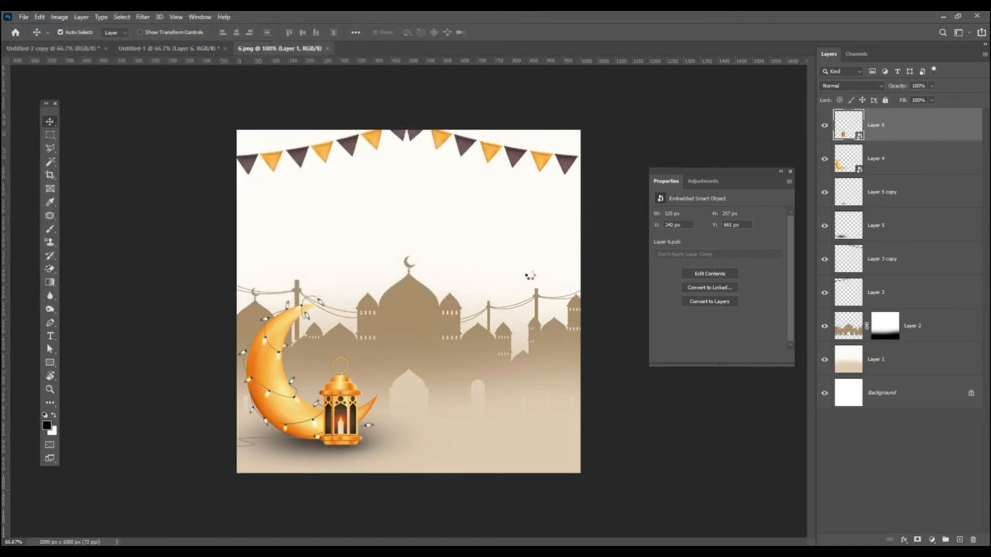
drag(373, 172, 421, 293)
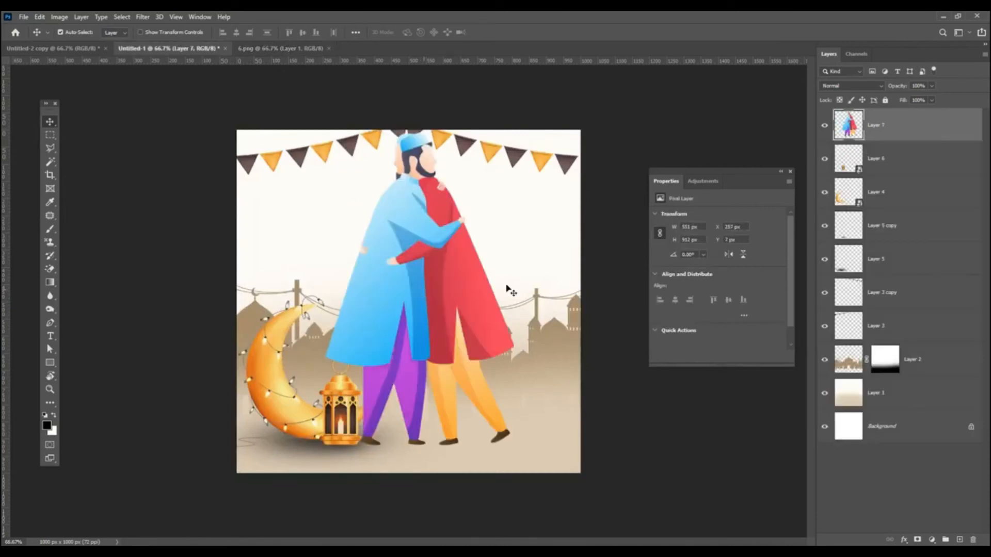
Step: Convert Layer 7 to a smart object, scale the couple to about 58% and lower them
right_click(909, 126)
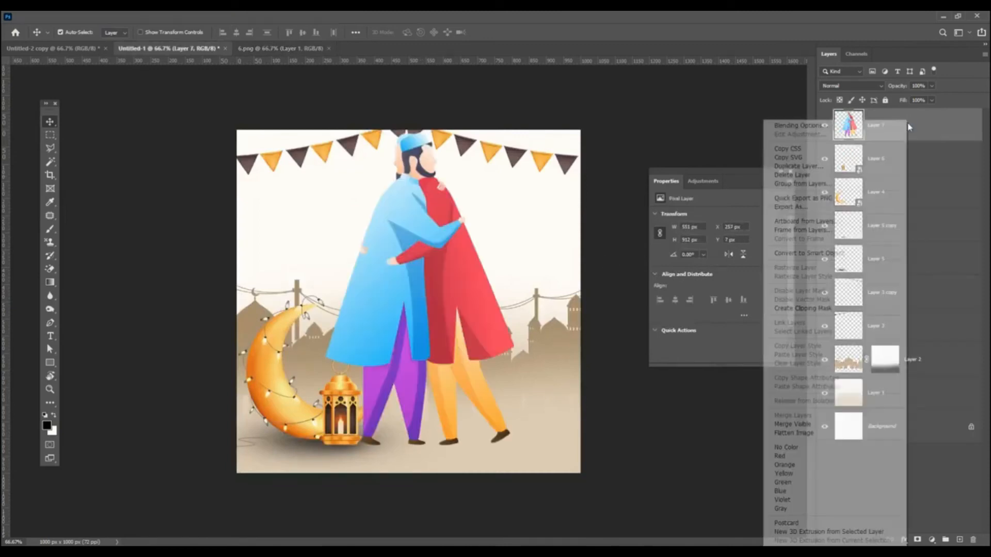
click(818, 253)
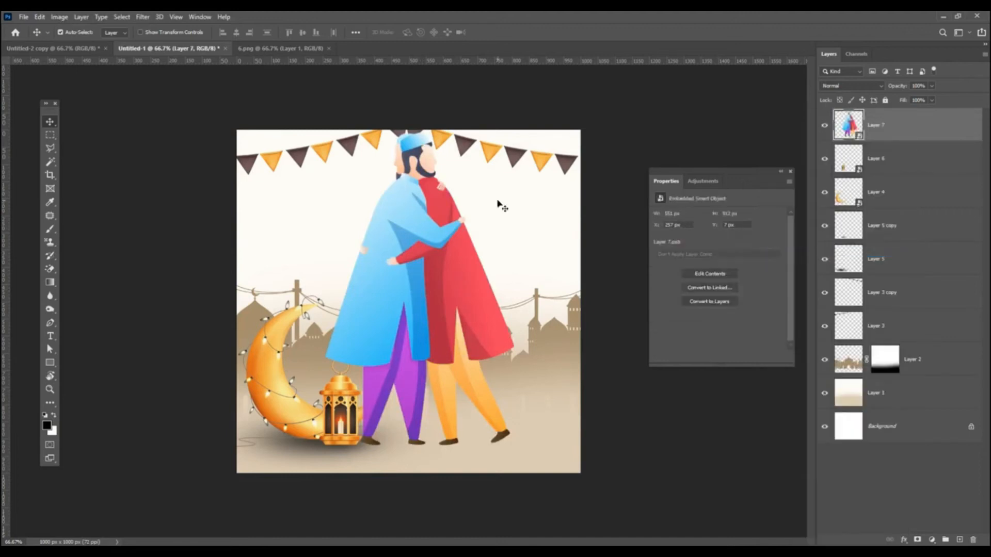
click(40, 17)
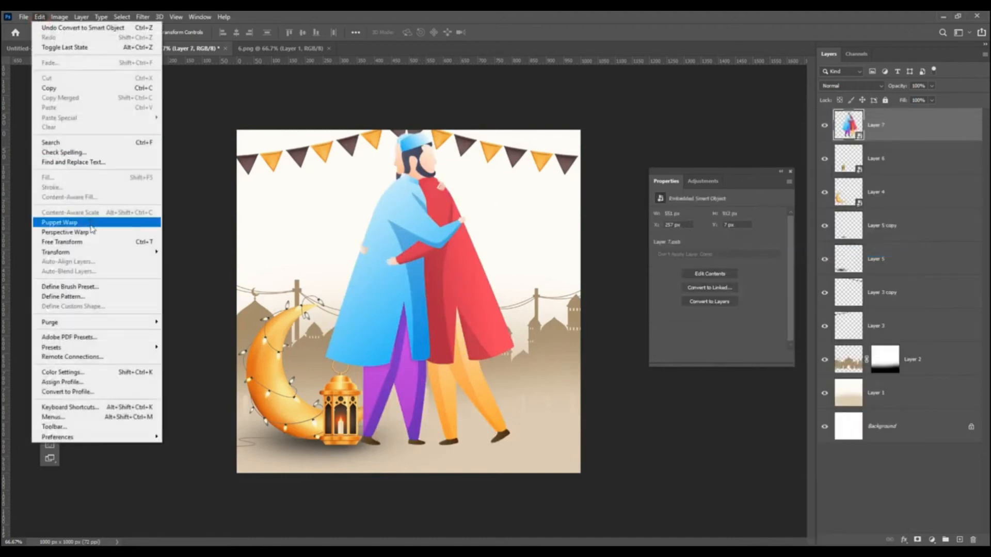
click(103, 242)
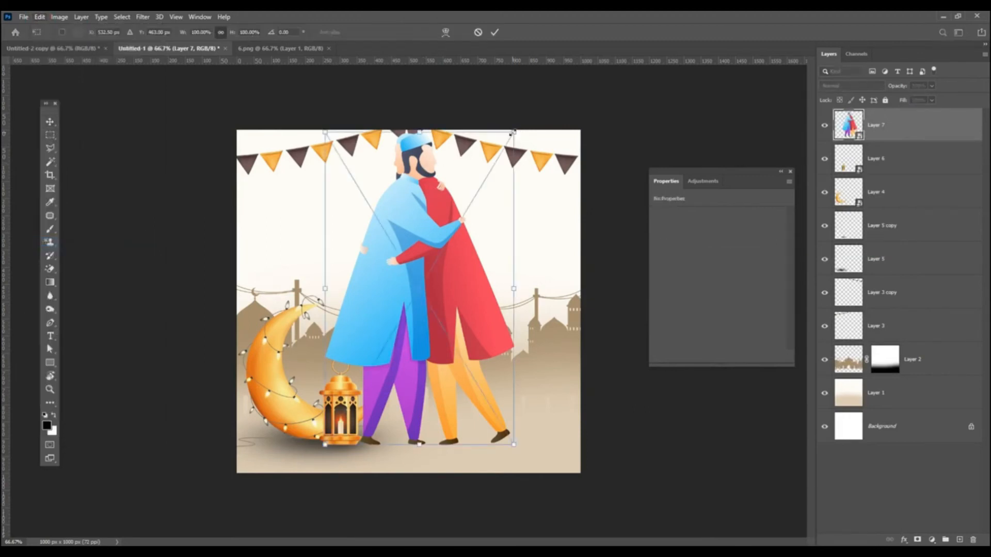
drag(515, 135, 458, 191)
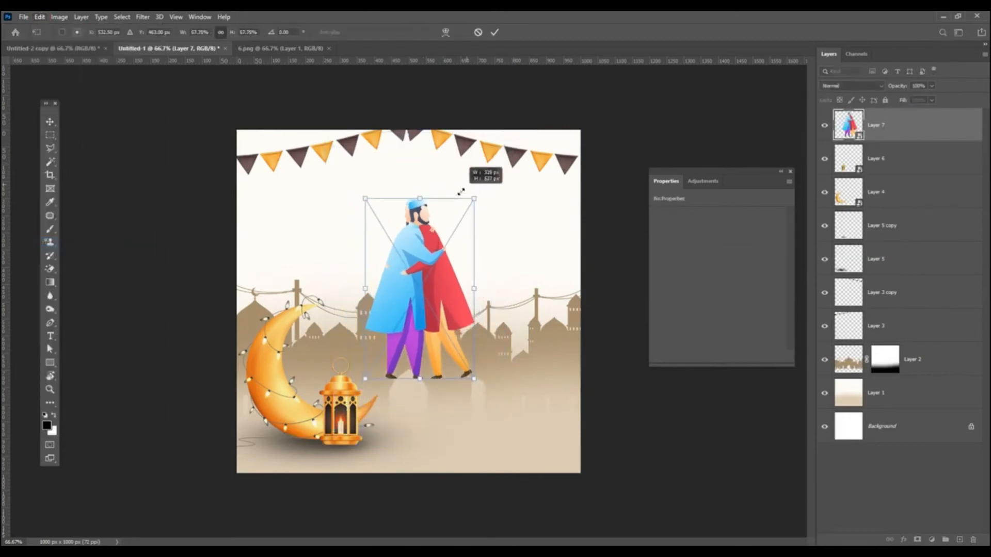
drag(412, 233, 424, 298)
key(Return)
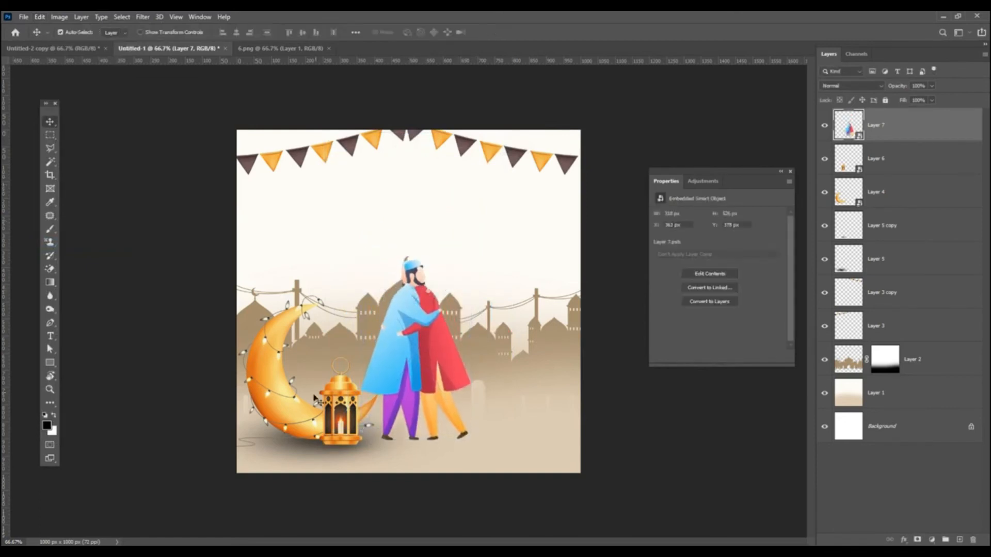
click(50, 230)
Step: Paint a soft black dab on a new layer and squash it flat under the couple's feet
click(959, 540)
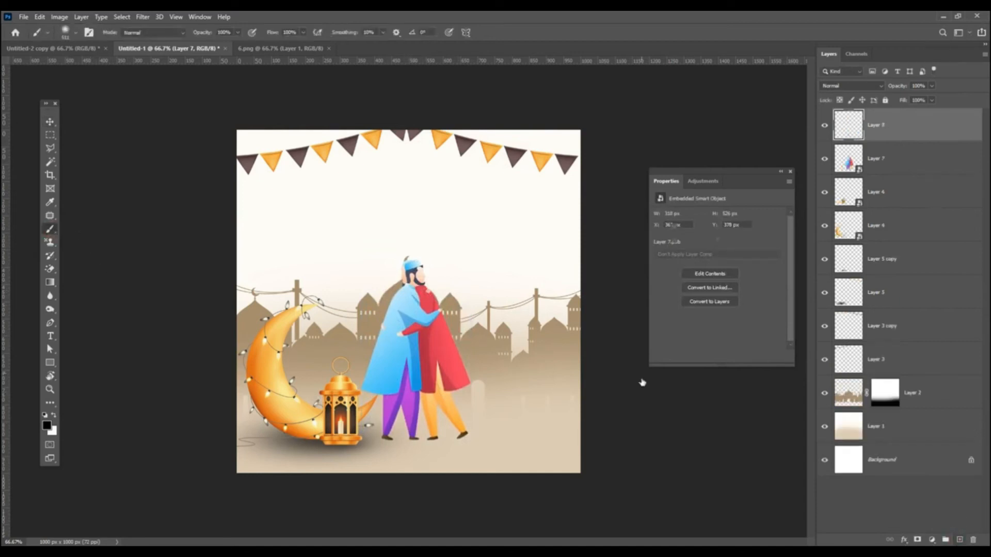
click(408, 258)
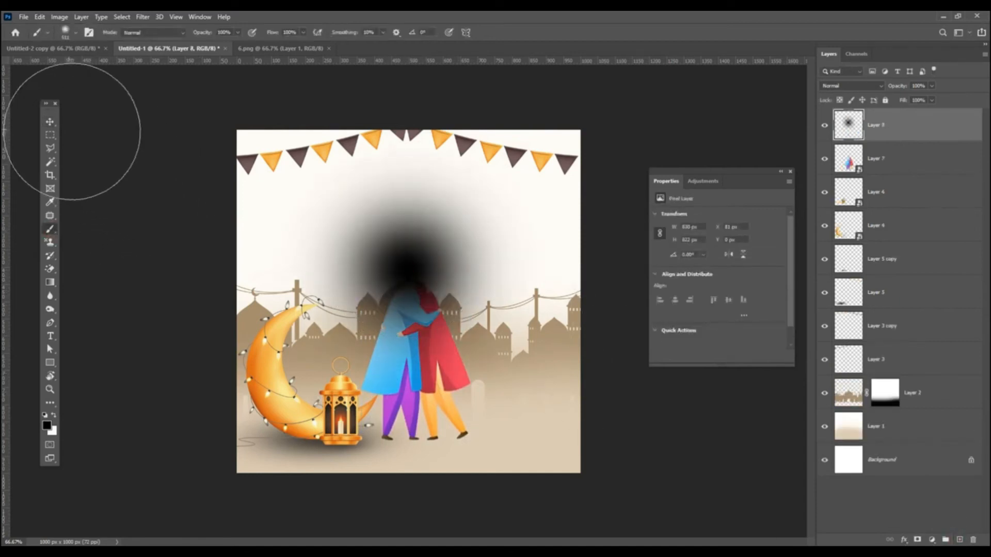
click(50, 122)
mouse_move(405, 265)
mouse_down()
mouse_move(425, 427)
mouse_move(434, 426)
mouse_up()
key(ctrl+t)
drag(425, 268, 454, 427)
key(Return)
Step: Place the shadow below the couple at 41% fill, then duplicate the lantern layer
drag(912, 136, 913, 172)
click(932, 101)
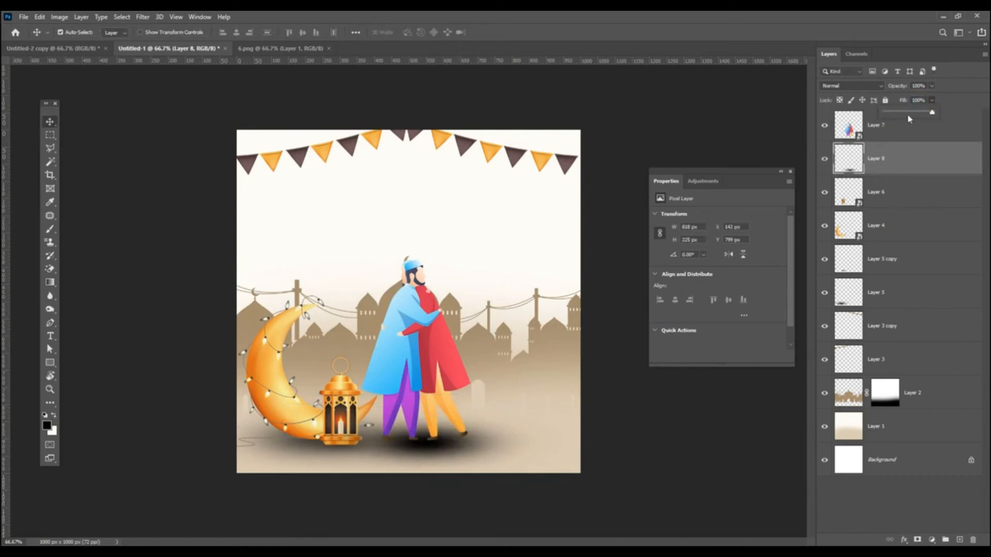
drag(913, 119, 915, 120)
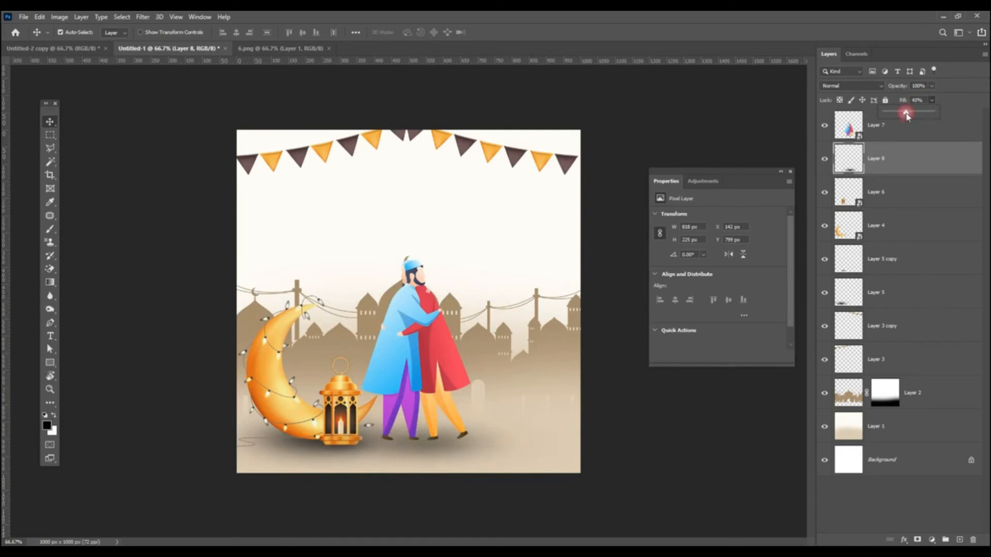
click(954, 97)
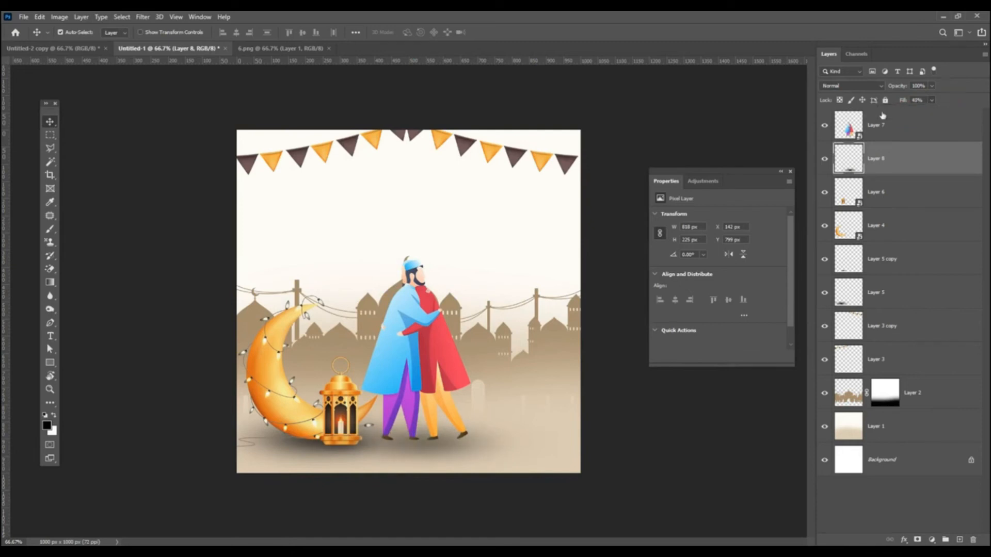
click(347, 385)
drag(940, 205, 959, 539)
Step: Move the lantern copy to the right of the couple and shrink it to about 20%
drag(342, 396, 542, 388)
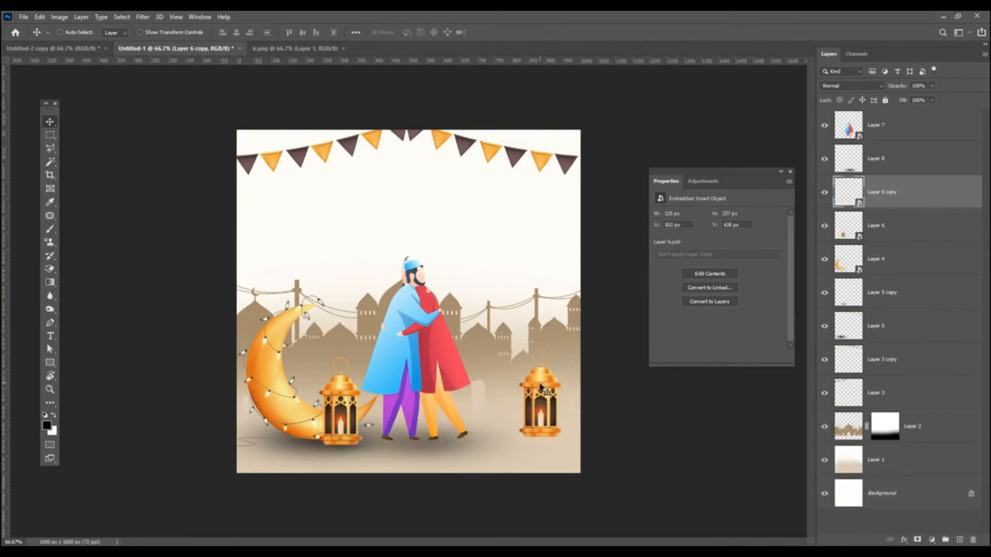
key(ctrl+t)
drag(562, 349, 545, 404)
drag(356, 450, 471, 451)
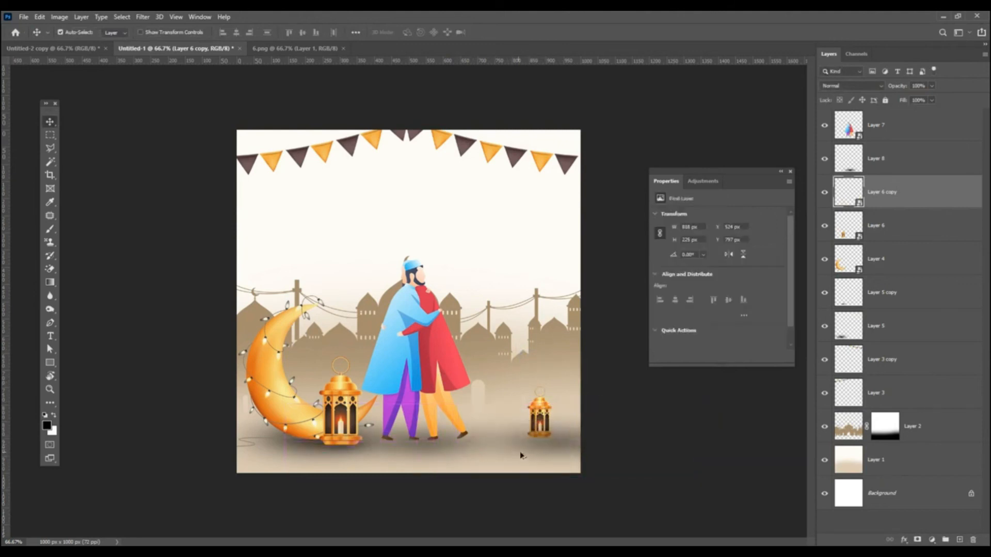
Step: Shrink the shadow copy to 275×76 px beneath the small lantern
key(ctrl+t)
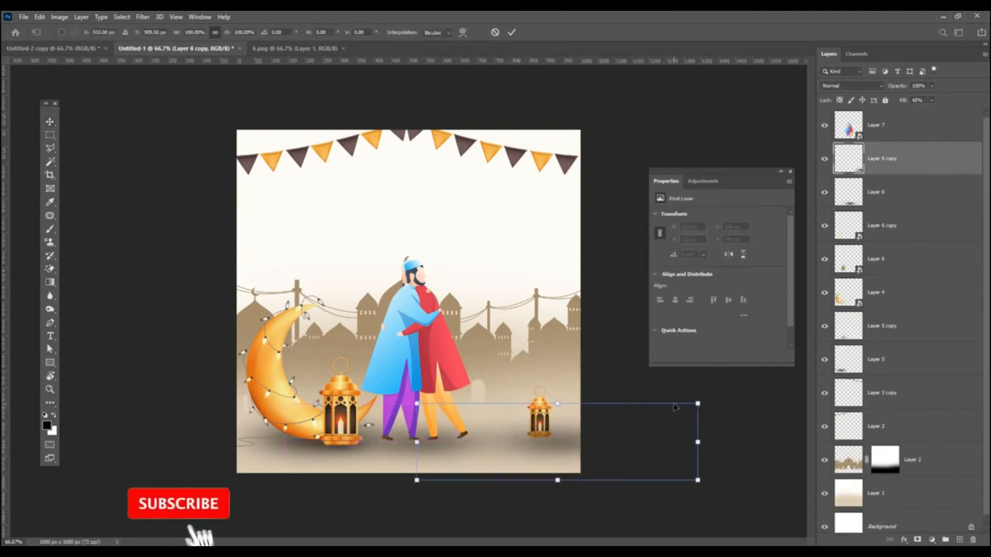
drag(698, 403, 541, 433)
drag(480, 453, 495, 448)
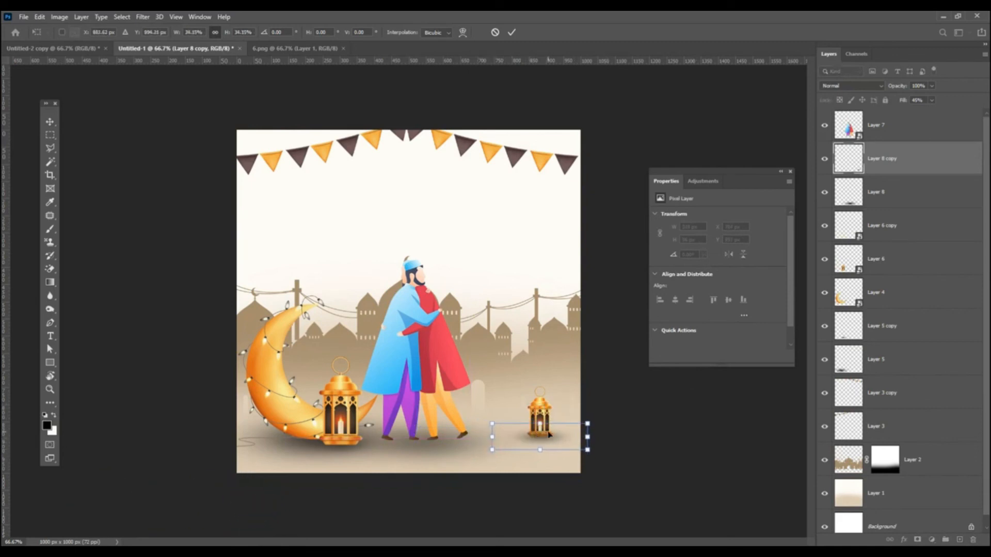
key(Return)
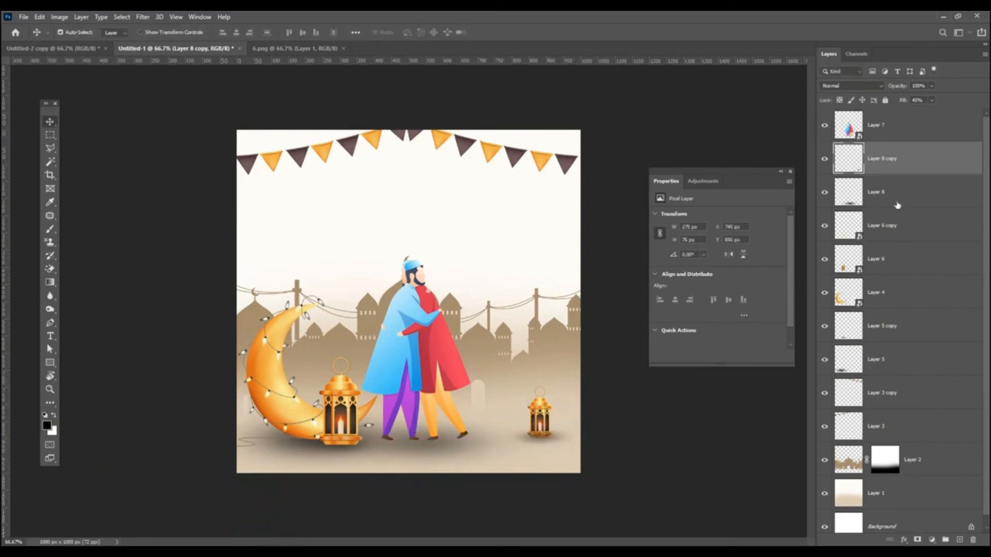
Step: Move Layer 8 copy below Layer 6, set its fill to 36%, and narrow it
drag(916, 174, 908, 271)
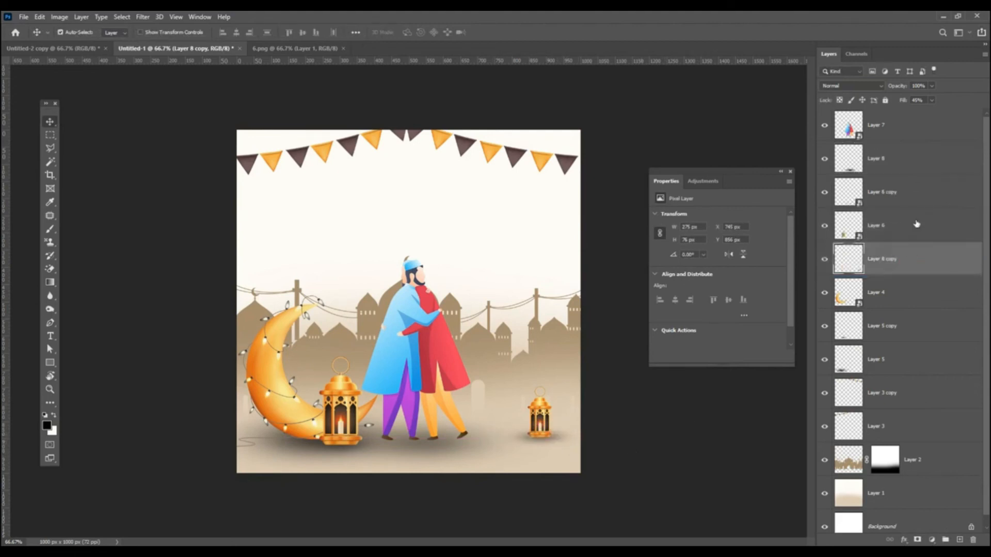
drag(933, 112, 928, 113)
click(913, 262)
key(ctrl+t)
drag(586, 437, 491, 455)
key(Return)
Step: Resize the small shadow to 240×90 px, centre it under the lantern, and strengthen it to about 49% fill
key(ctrl+t)
key(Return)
drag(540, 447, 542, 444)
click(932, 100)
drag(936, 116, 938, 117)
drag(541, 447, 542, 445)
click(917, 133)
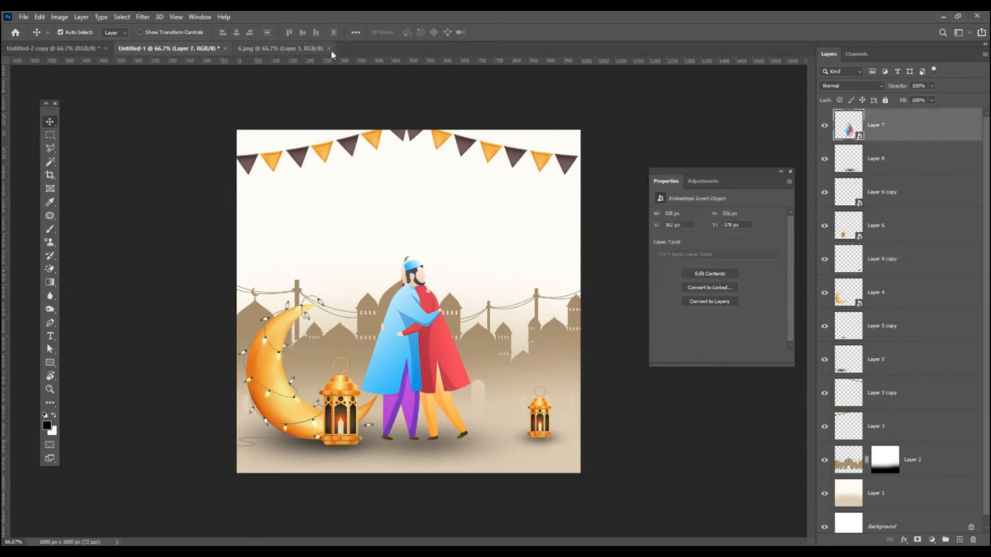
Step: Close 6.png, open 13.png and drag the Eid Mubarak calligraphy into the card
click(330, 48)
click(24, 19)
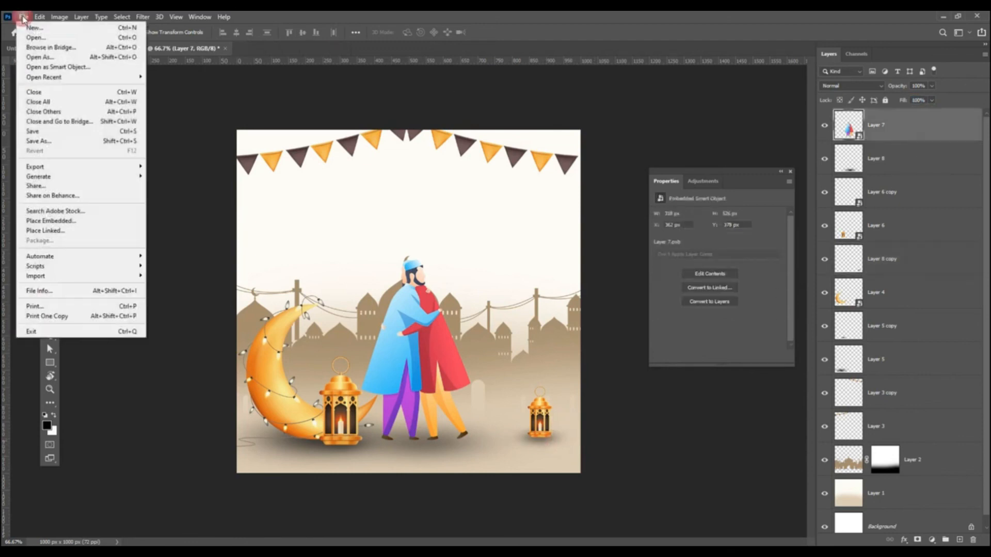
click(38, 38)
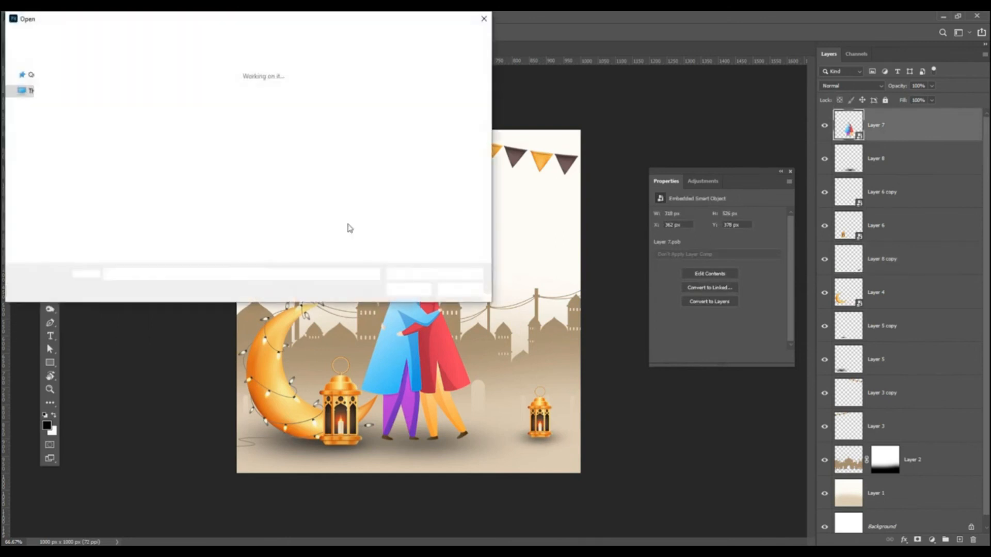
double_click(397, 119)
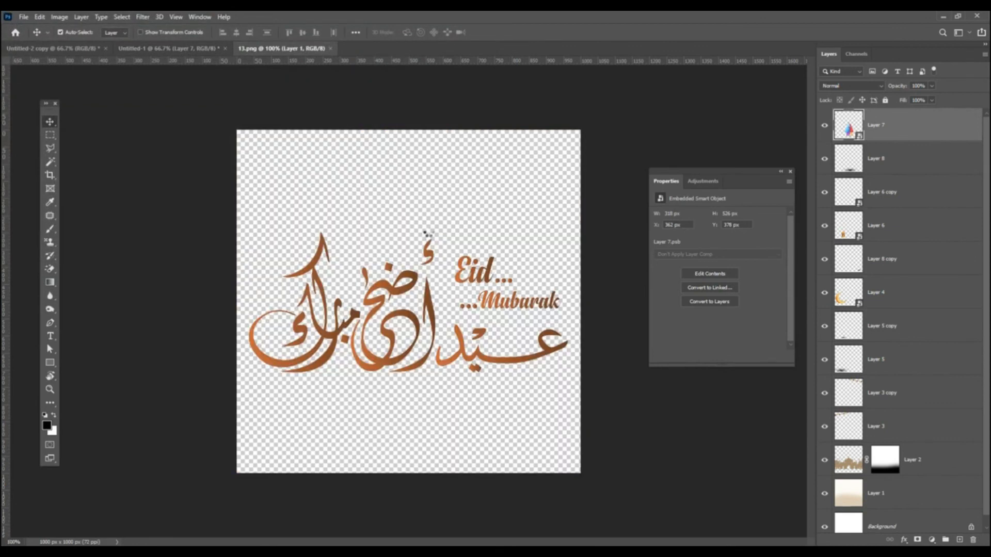
drag(430, 248, 488, 259)
Step: Scale the calligraphy to about 51% (499×222 px) and centre it above the couple
key(ctrl+t)
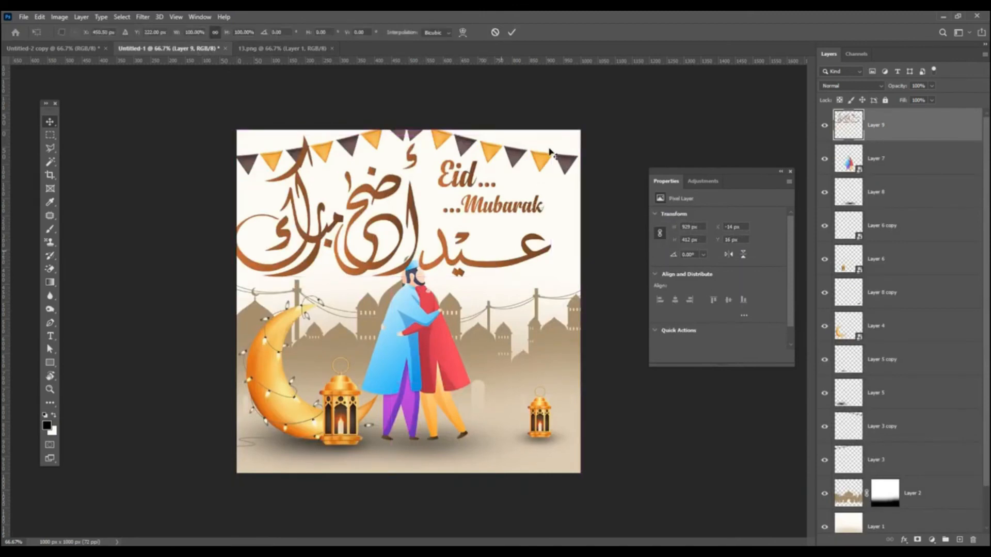
drag(551, 135, 464, 169)
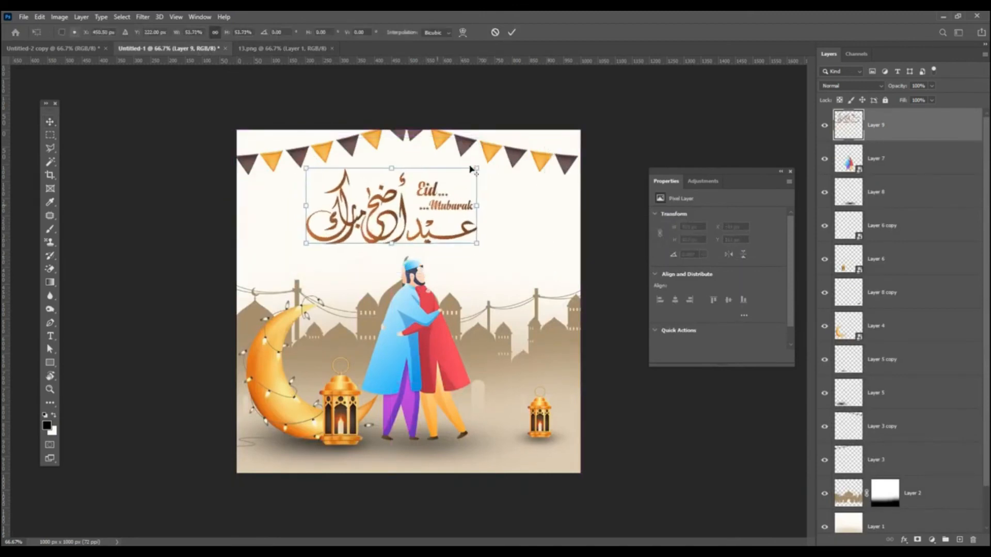
key(Return)
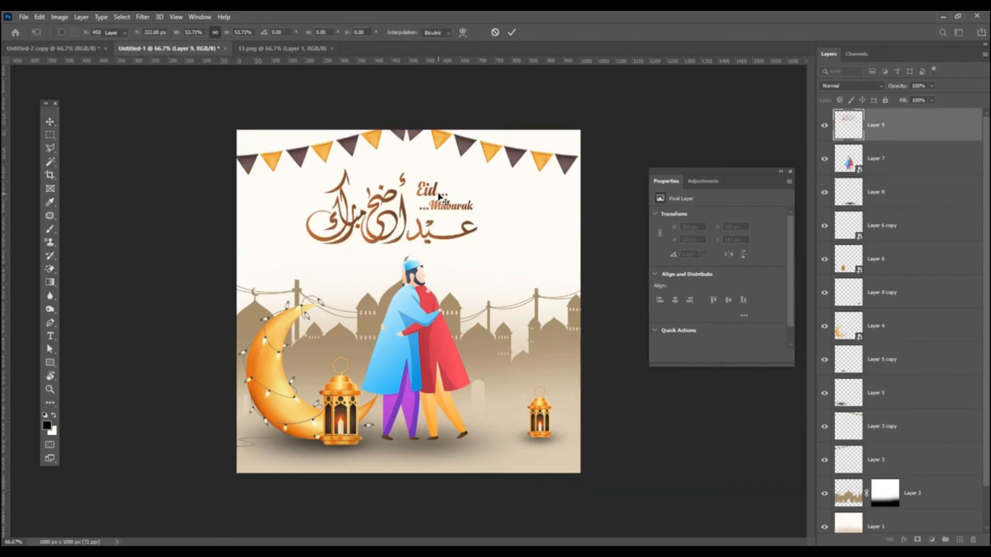
drag(442, 209, 472, 237)
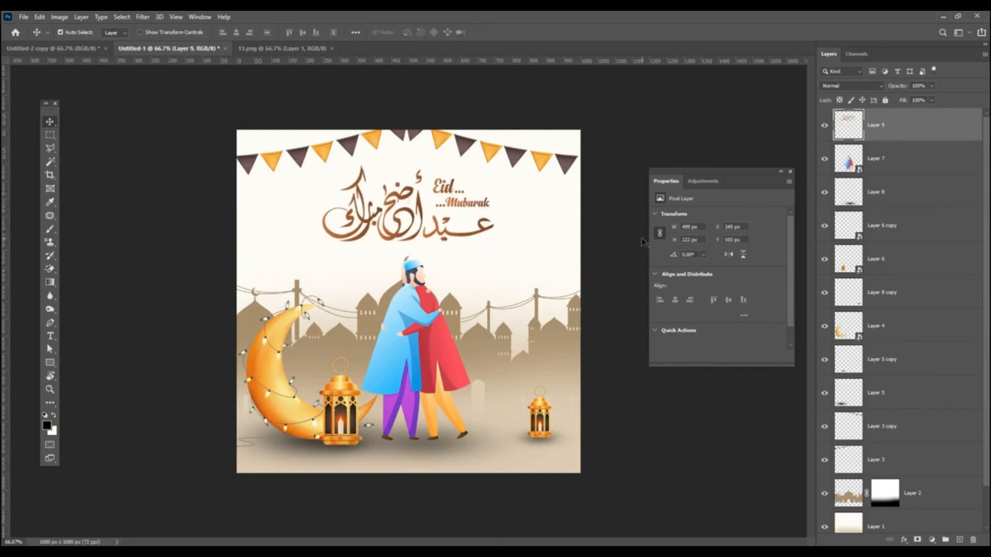
click(791, 171)
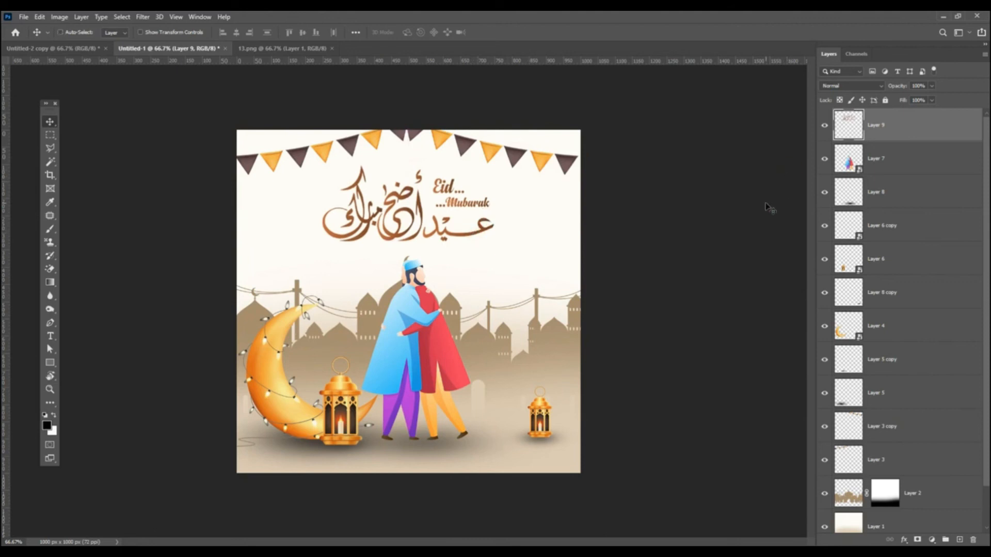